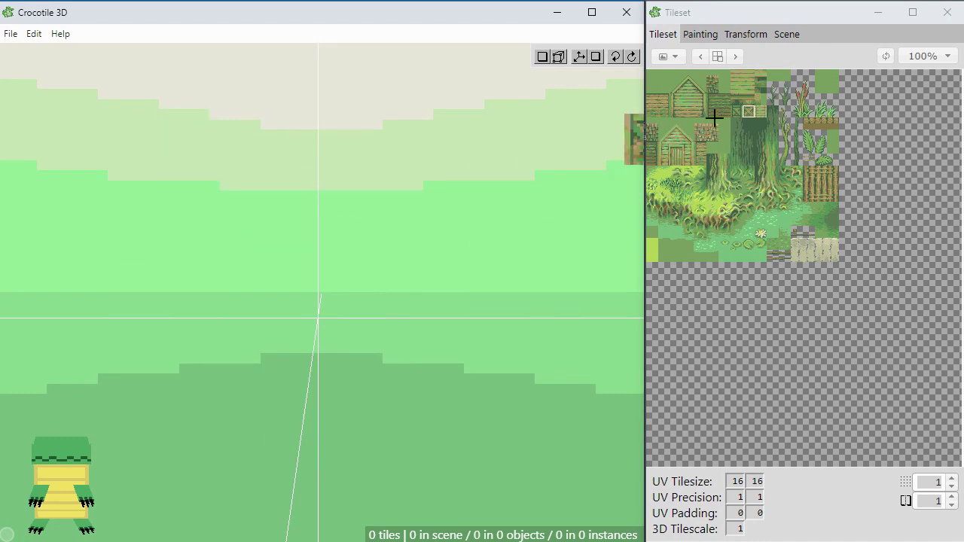
# Step: Look over the Painting and Transform tabs, ending on the empty Scene list
pyautogui.click(706, 38)
pyautogui.click(746, 37)
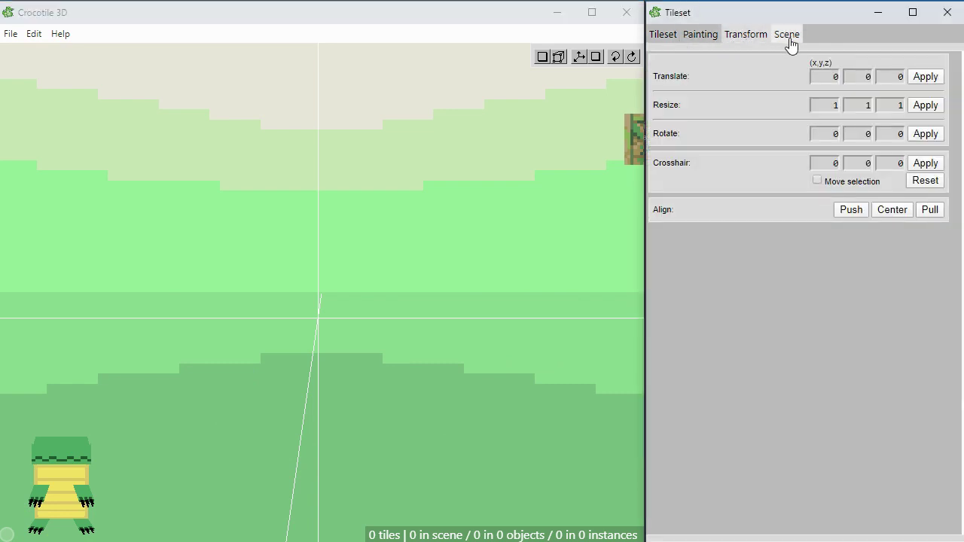
pyautogui.click(788, 36)
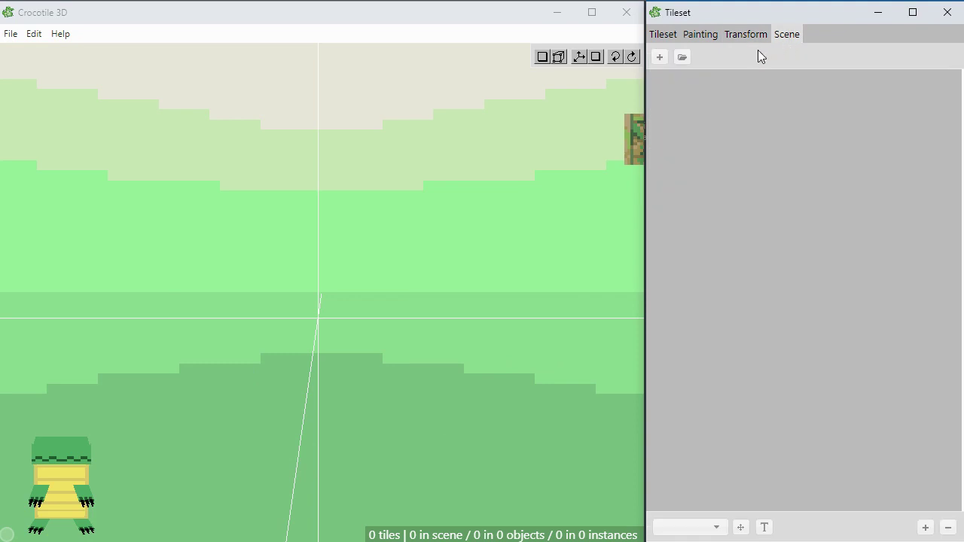
# Step: Back on the swamp tile sheet, pick single tiles and a 3x4 block, ending on one grass-and-trunk tile
pyautogui.click(665, 36)
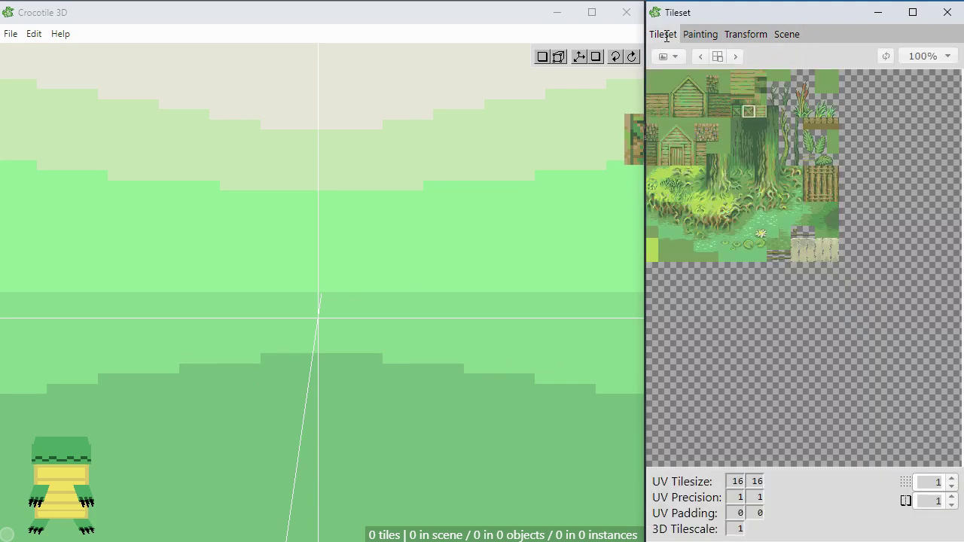
pyautogui.click(721, 195)
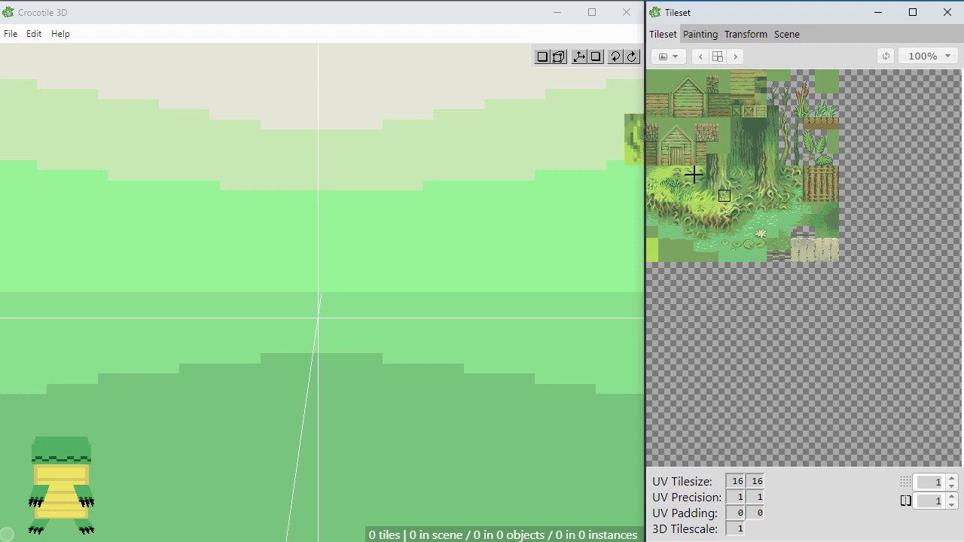
pyautogui.click(696, 173)
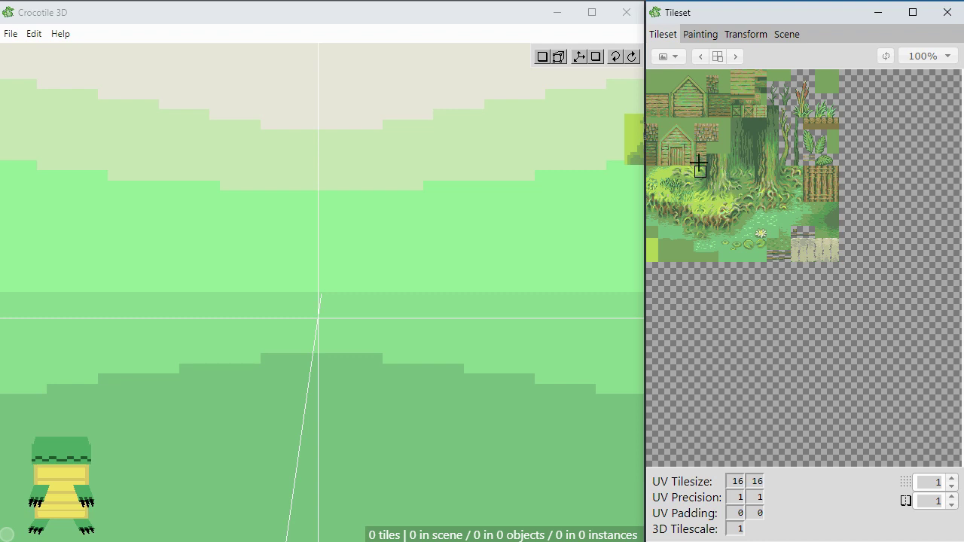
pyautogui.moveTo(688, 150); pyautogui.dragTo(716, 177)
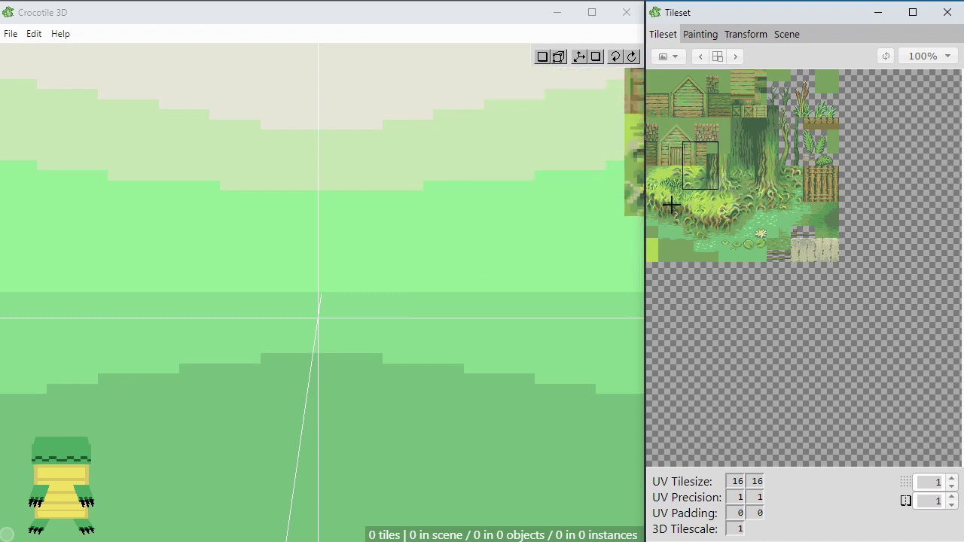
pyautogui.click(722, 189)
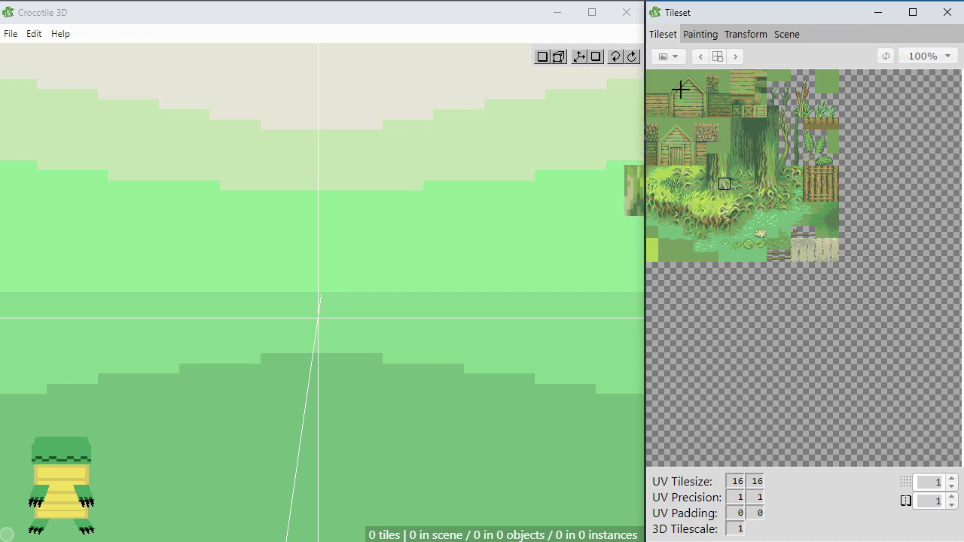
# Step: Add texture_1.png as a new tileset and pick a sandy tile from it
pyautogui.click(679, 60)
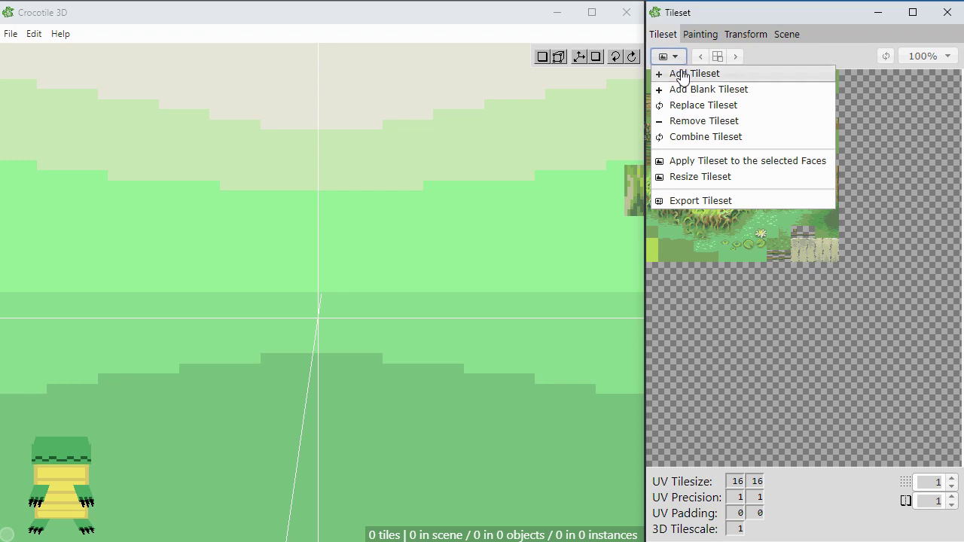
pyautogui.click(708, 75)
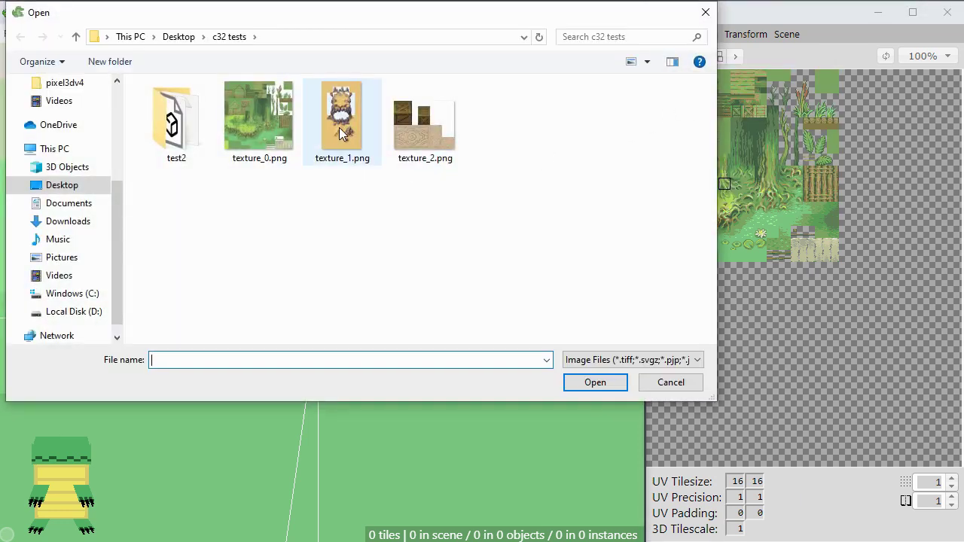
pyautogui.doubleClick(342, 126)
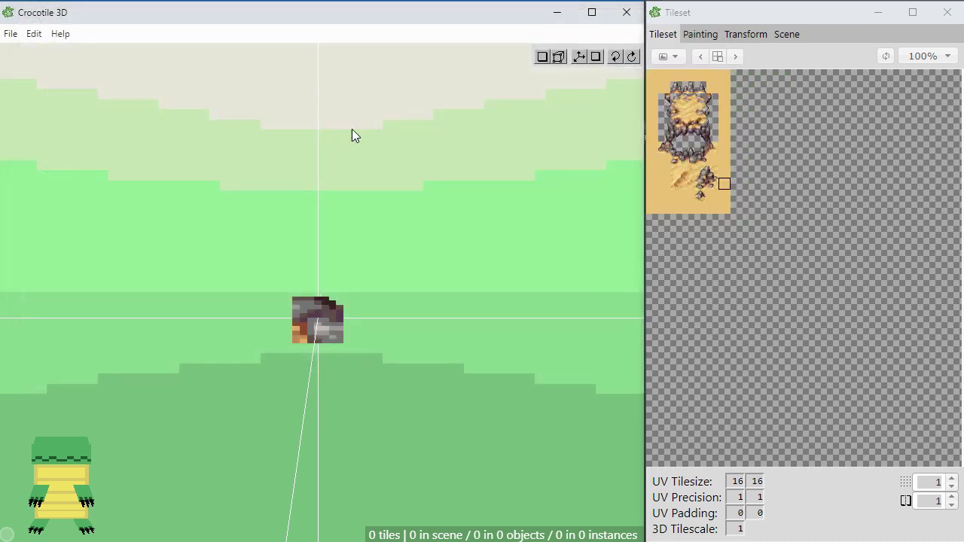
pyautogui.click(690, 173)
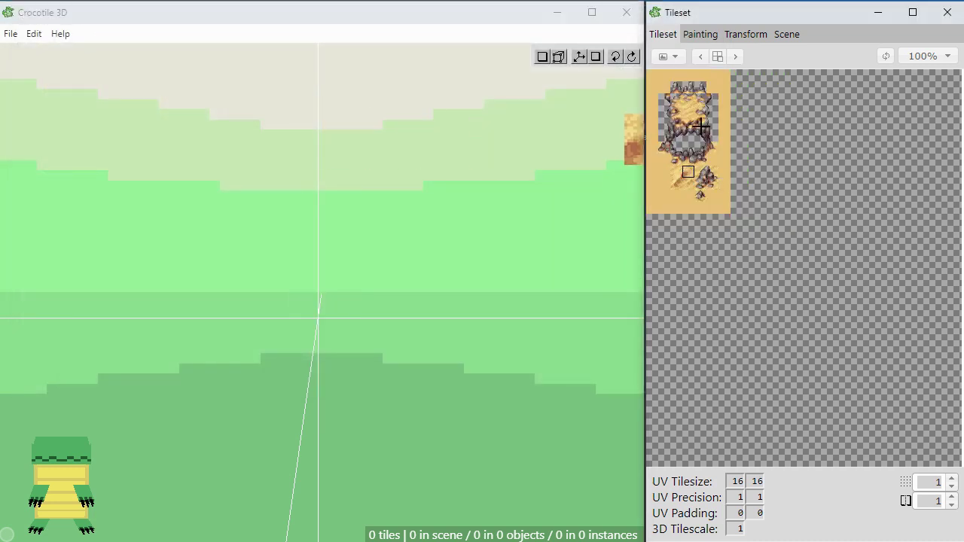
# Step: Cycle between the loaded tilesets, finishing on the green forest tileset
pyautogui.click(702, 61)
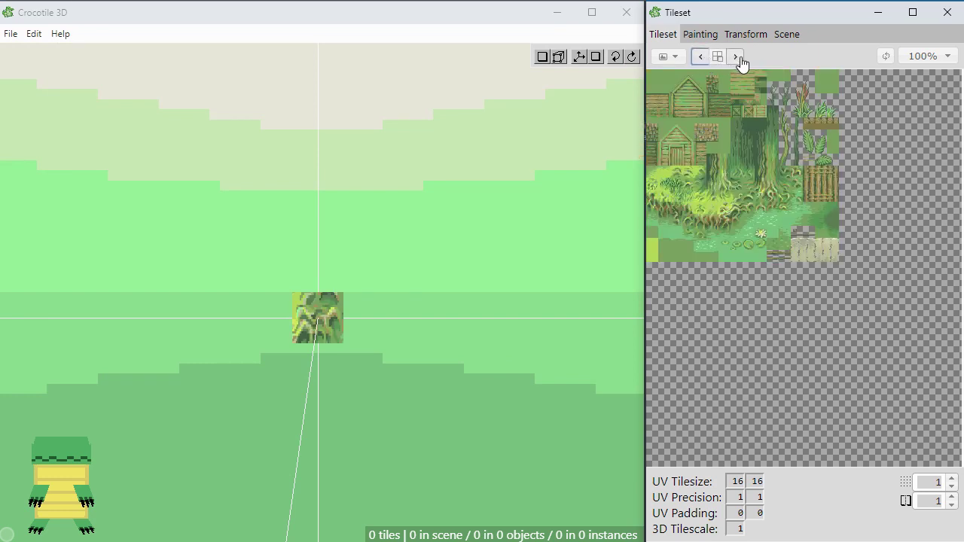
pyautogui.click(737, 58)
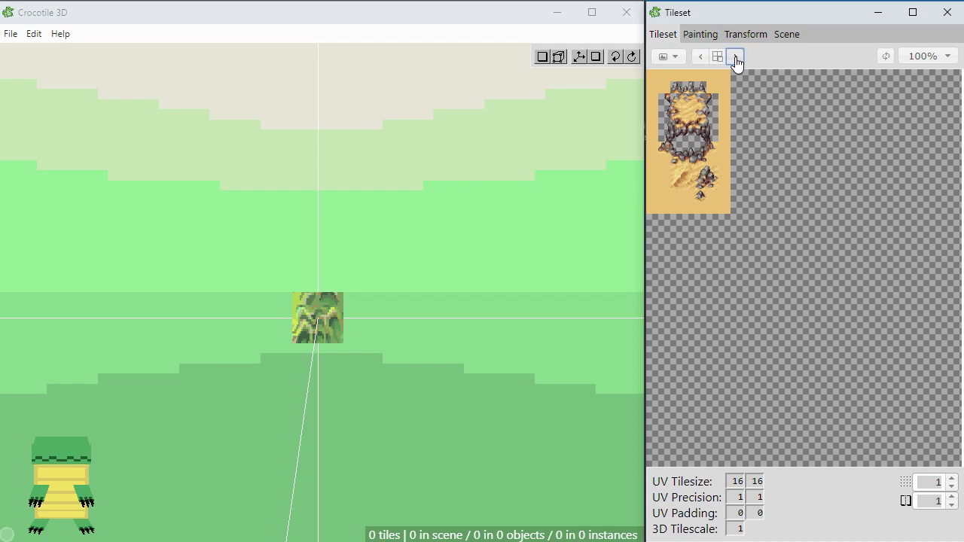
pyautogui.click(736, 60)
pyautogui.click(718, 58)
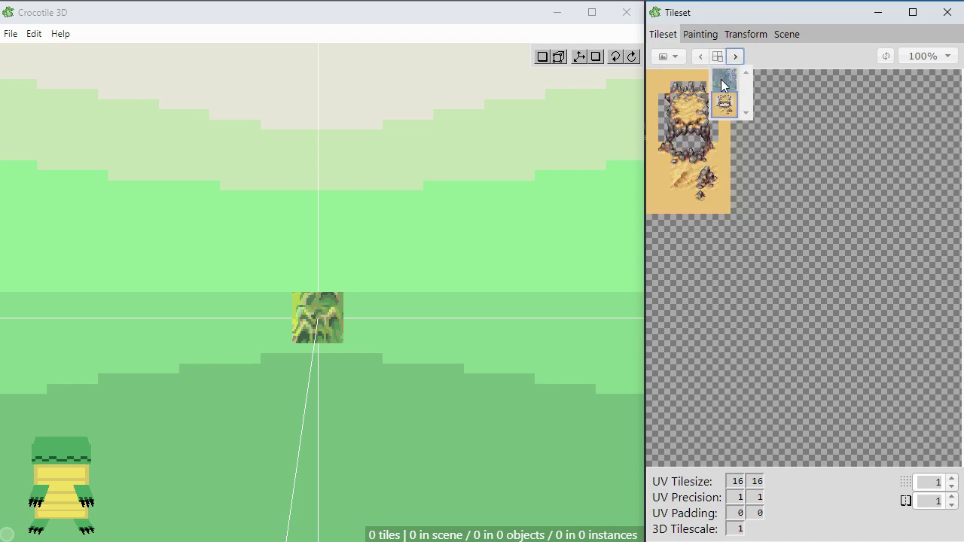
pyautogui.click(723, 82)
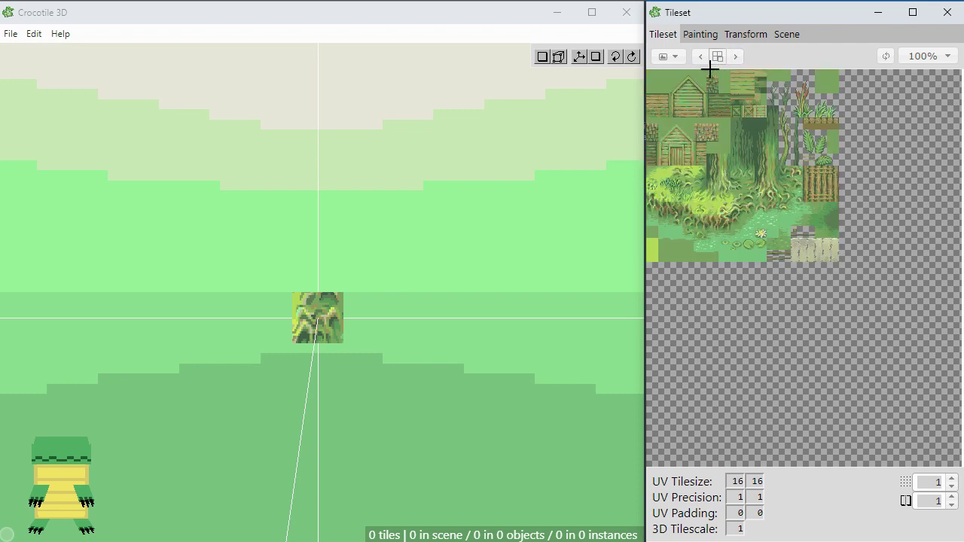
# Step: Create a blank 256×256-pixel tileset filled with a pale grey-green colour
pyautogui.click(673, 57)
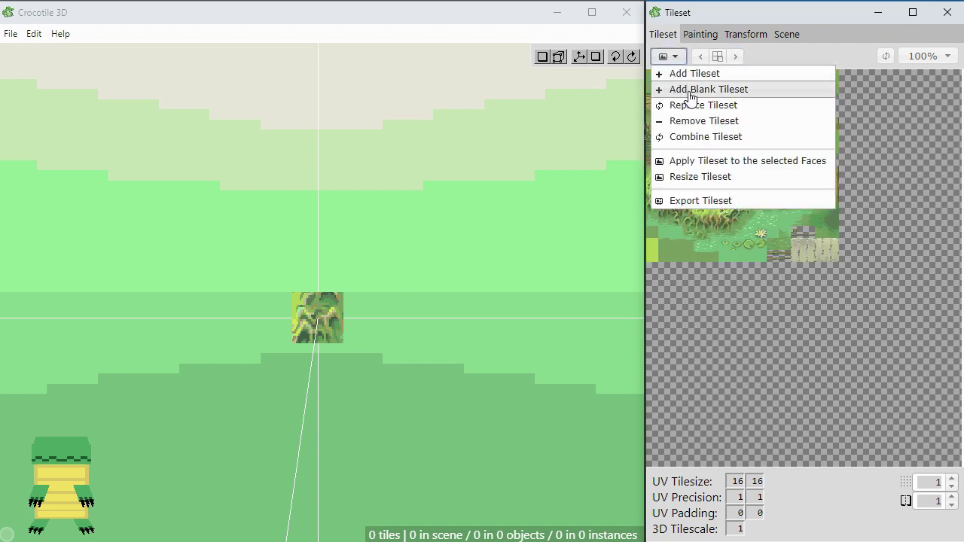
pyautogui.click(692, 90)
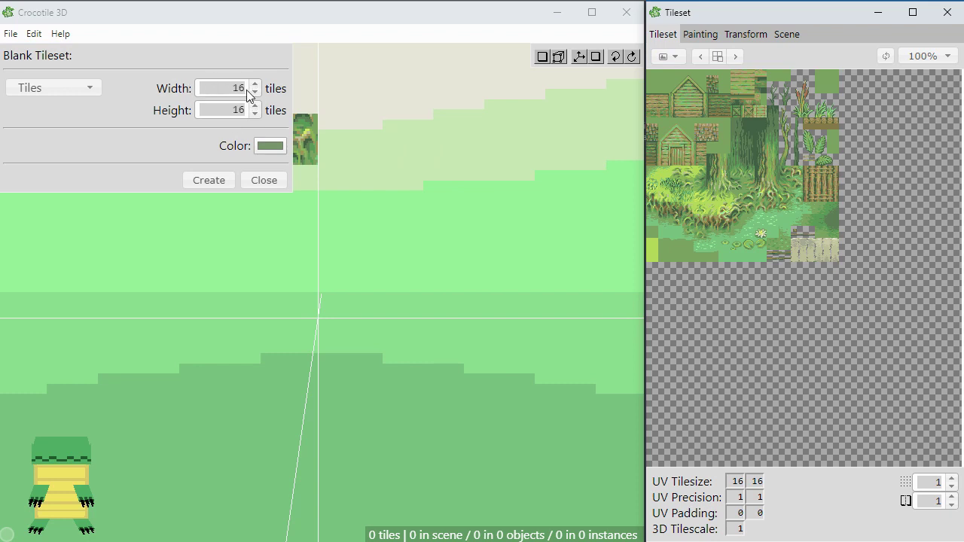
pyautogui.click(85, 89)
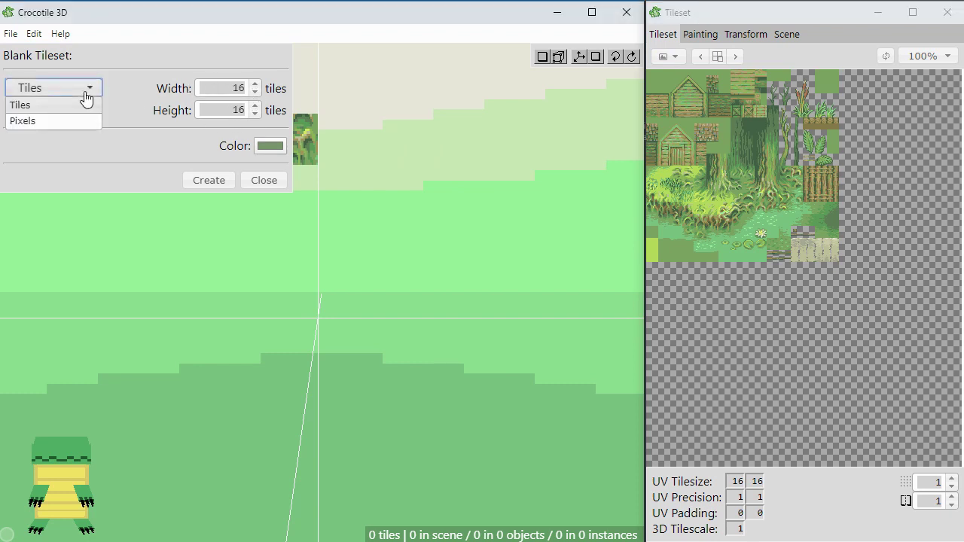
pyautogui.click(79, 122)
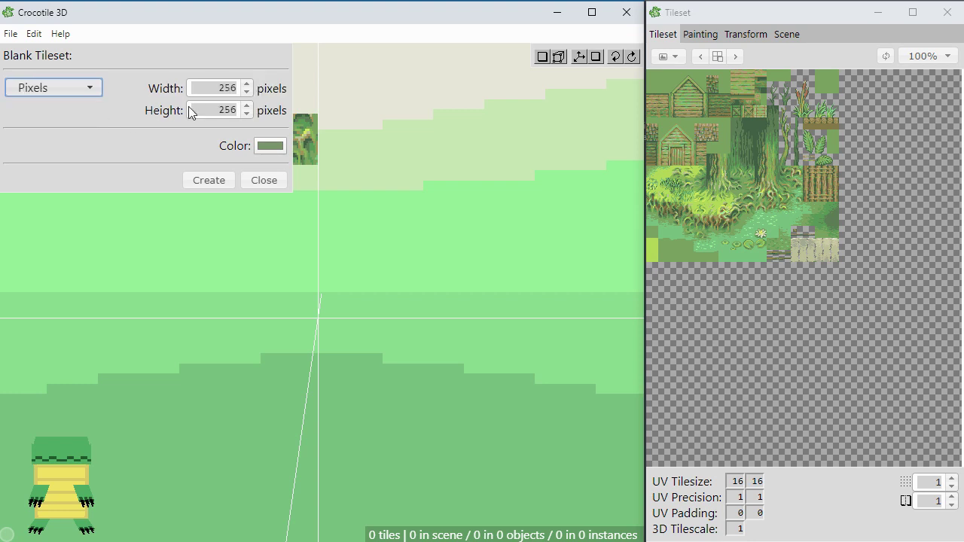
pyautogui.click(269, 146)
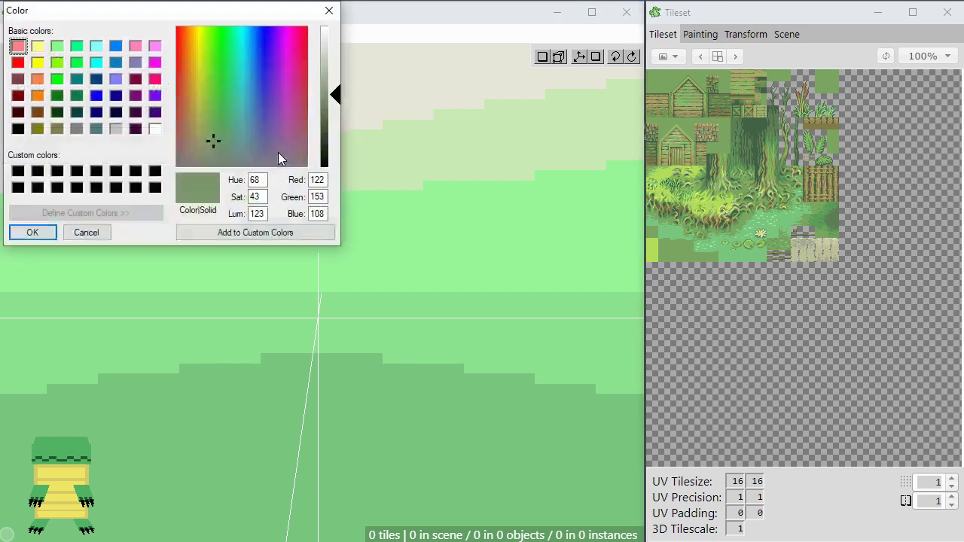
pyautogui.moveTo(332, 95); pyautogui.dragTo(336, 43)
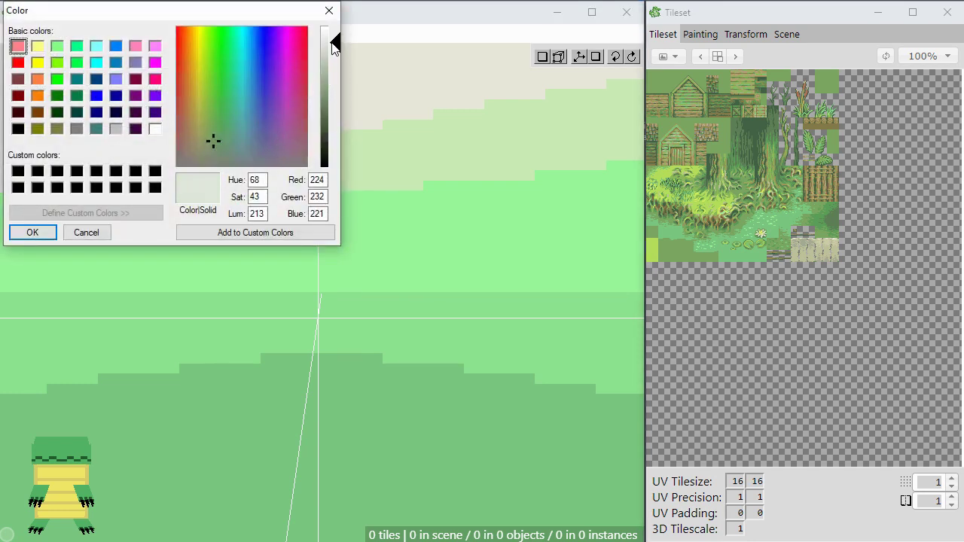
pyautogui.click(30, 234)
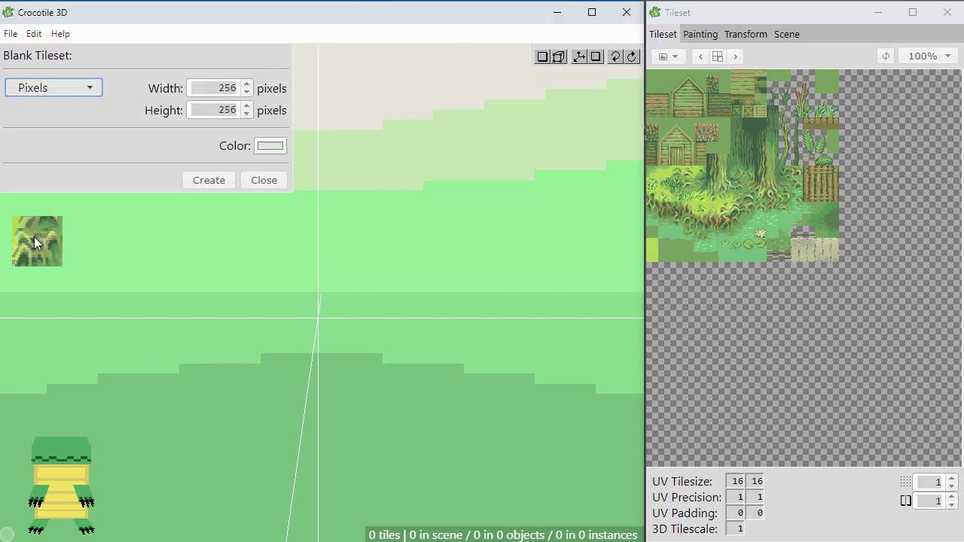
pyautogui.click(211, 183)
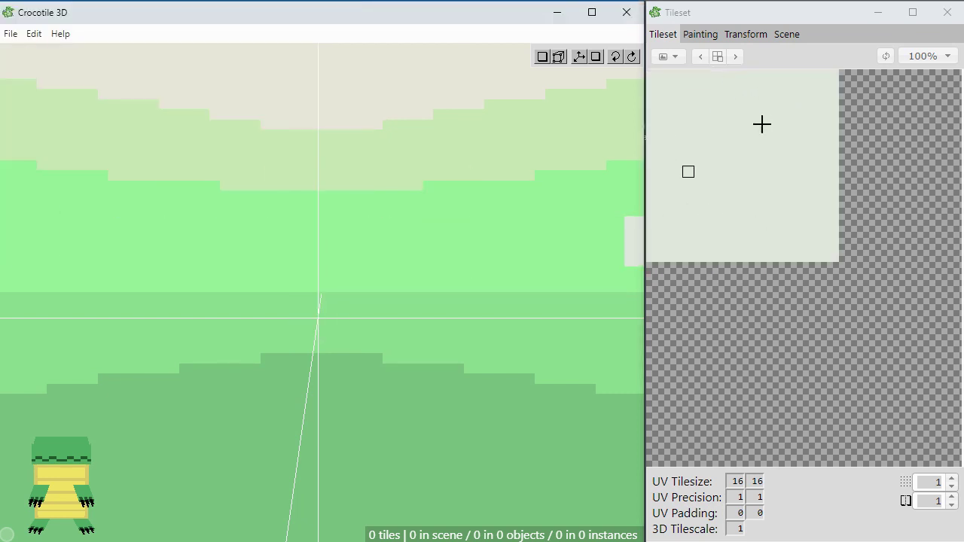
# Step: Select an area of the blank tileset and paint a dark brown squiggle on it
pyautogui.click(736, 124)
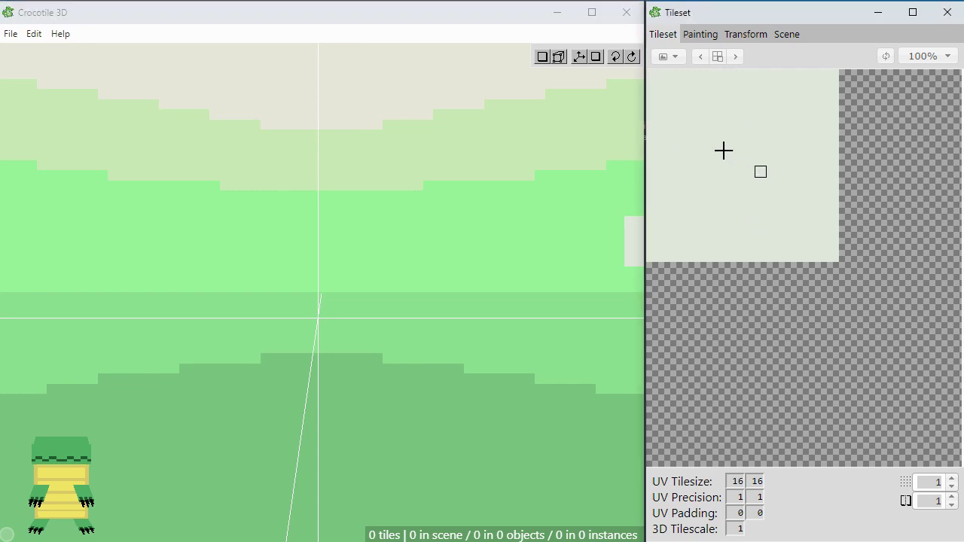
pyautogui.moveTo(675, 100); pyautogui.dragTo(741, 175)
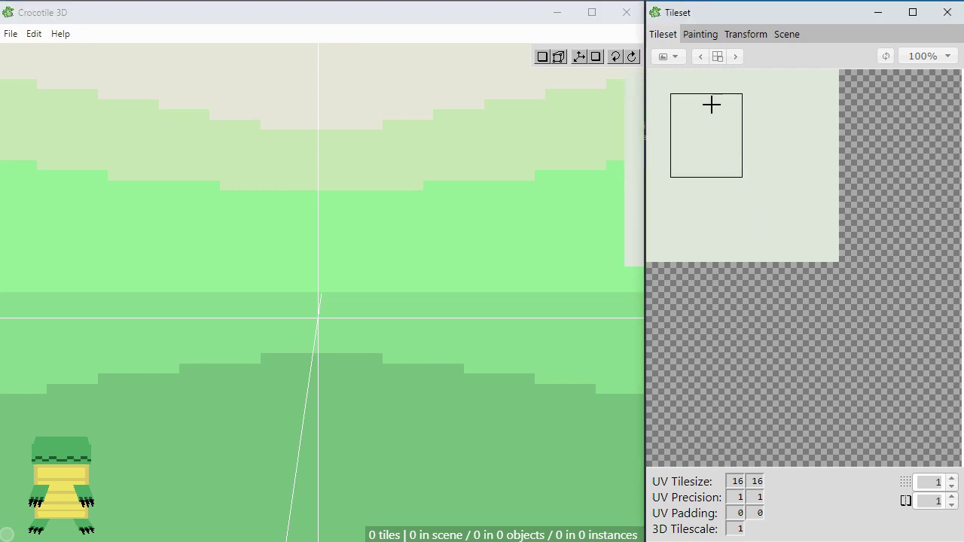
pyautogui.click(700, 36)
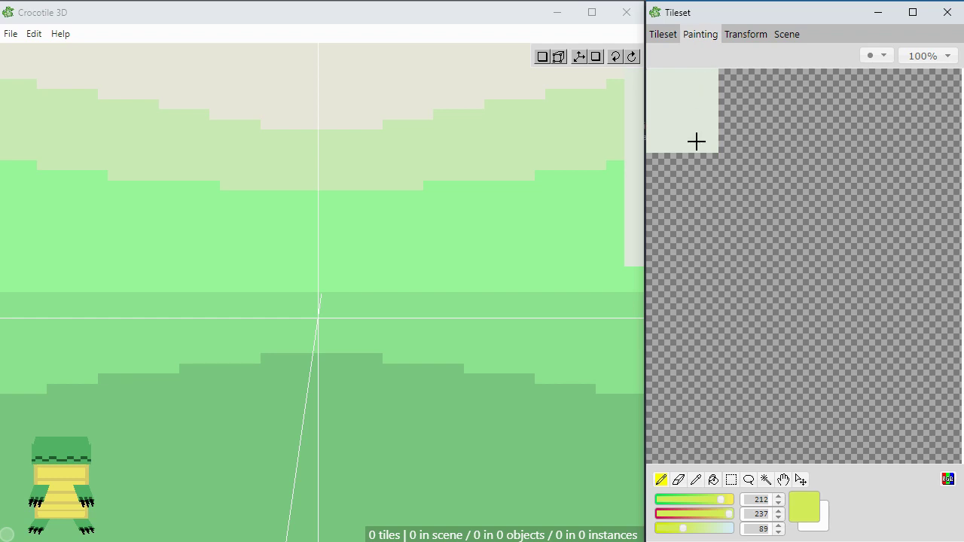
pyautogui.click(676, 499)
pyautogui.click(669, 528)
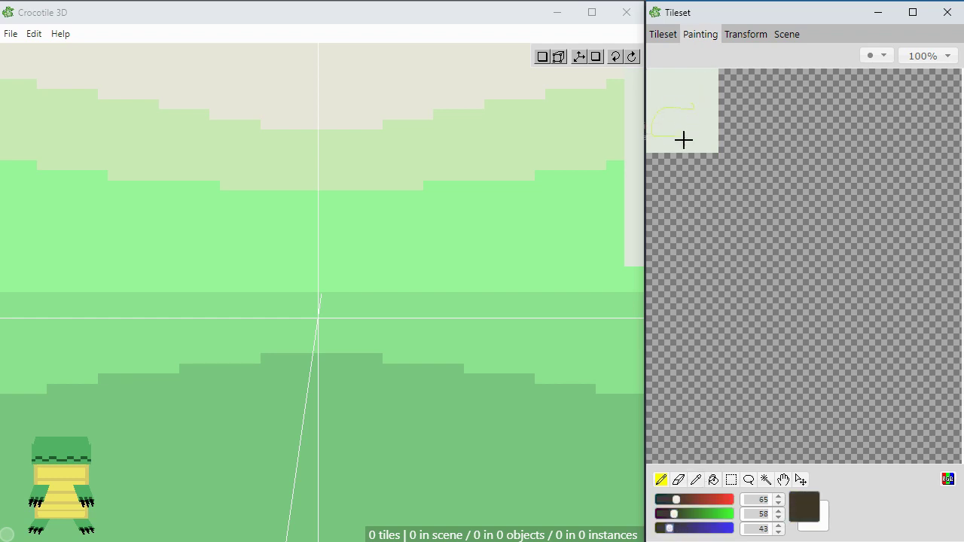
pyautogui.moveTo(682, 142)
pyautogui.mouseDown()
pyautogui.moveTo(674, 82)
pyautogui.moveTo(701, 140)
pyautogui.moveTo(705, 92)
pyautogui.mouseUp()
# Step: Return to the tile sheet and pick a tile from the painted area
pyautogui.click(670, 34)
pyautogui.click(761, 148)
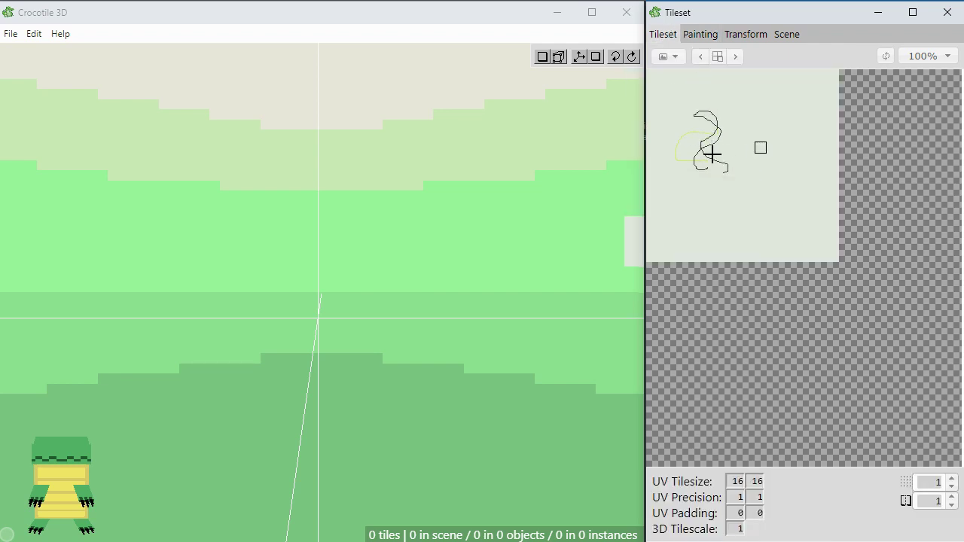
pyautogui.click(712, 146)
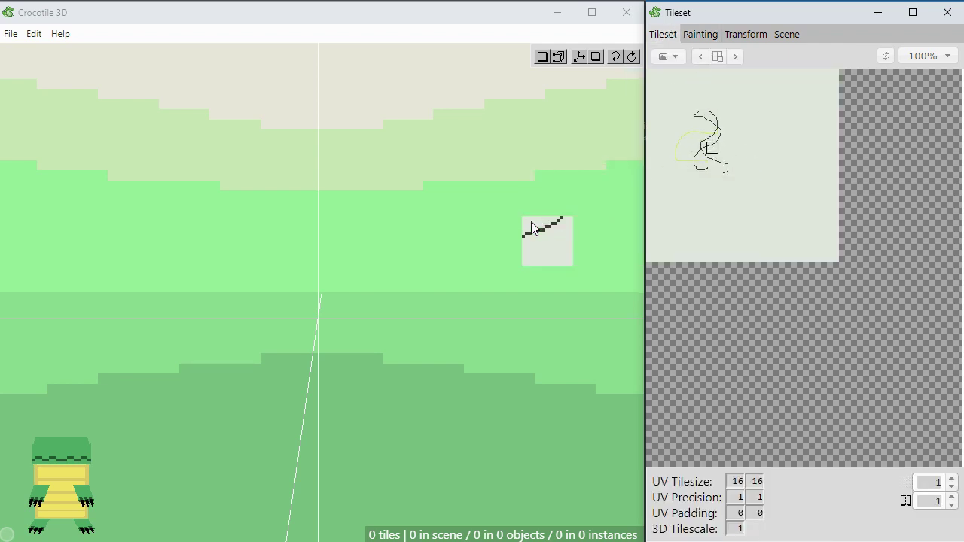
# Step: Switch to the forest tileset and try a 32×32 UV tile size
pyautogui.click(700, 56)
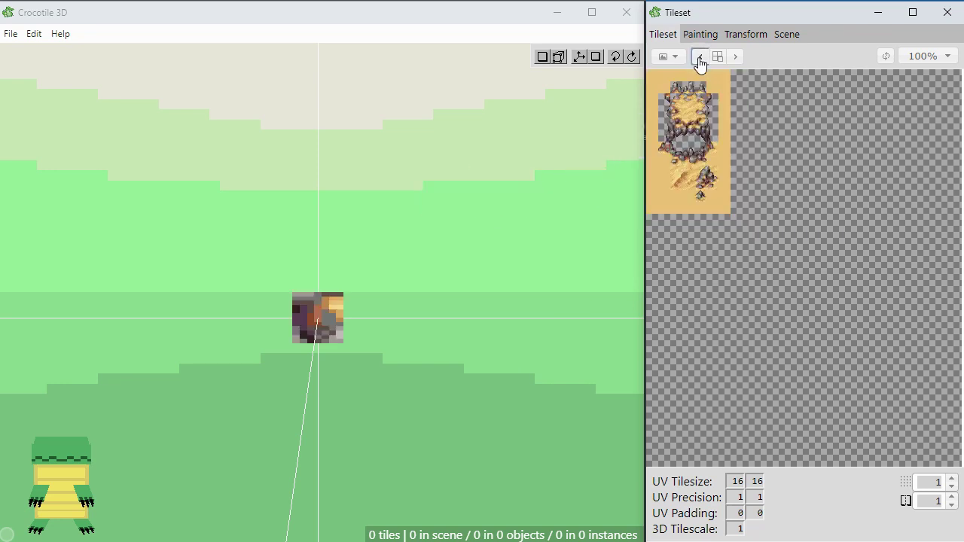
pyautogui.click(700, 148)
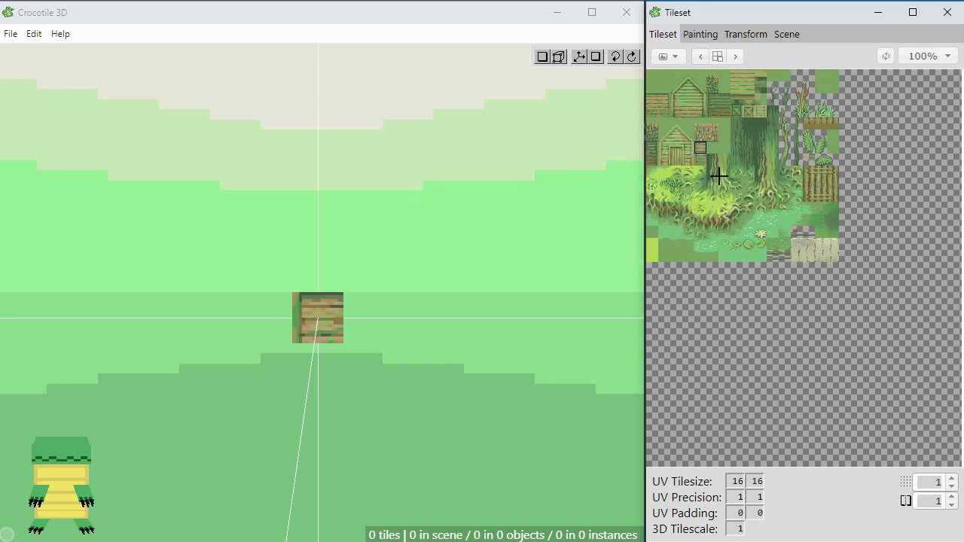
pyautogui.click(724, 160)
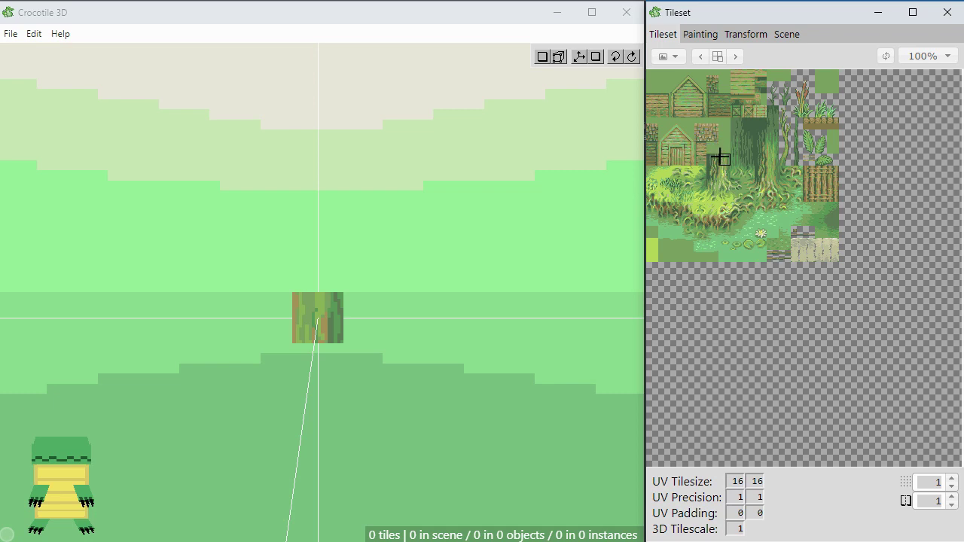
pyautogui.doubleClick(741, 484)
pyautogui.doubleClick(755, 481)
pyautogui.press('BackSpace')
pyautogui.write('32')
pyautogui.click(705, 151)
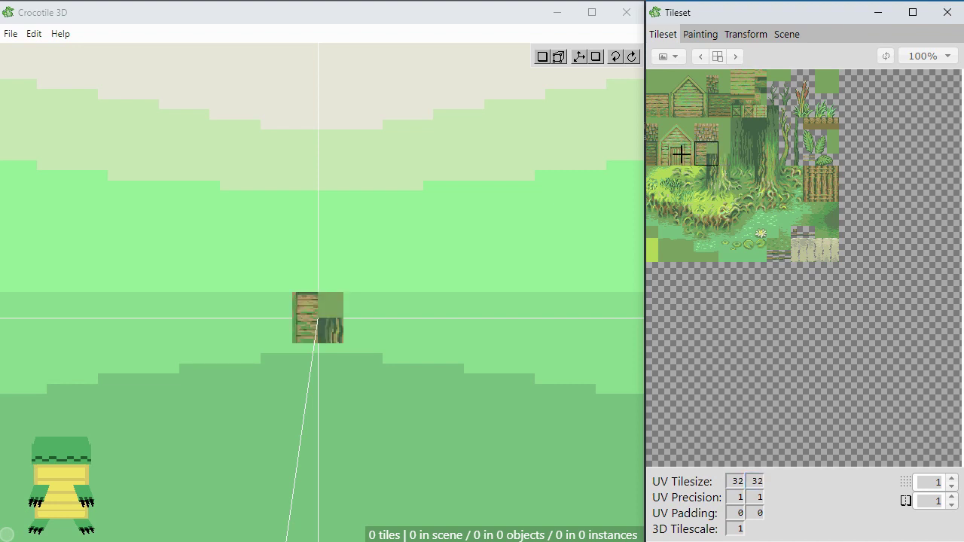
# Step: Sample the door, foliage and grass tiles, then reset the UV tile size to 16×16
pyautogui.click(681, 153)
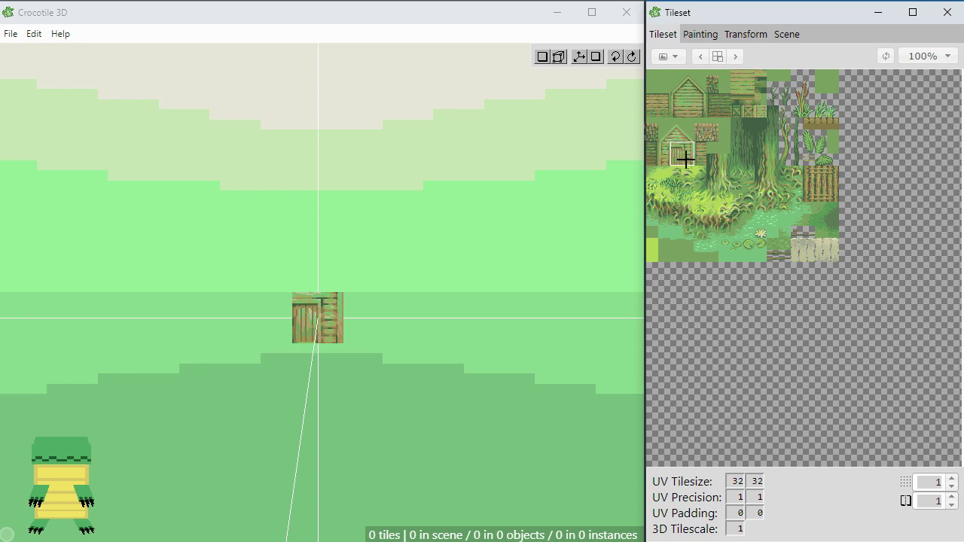
pyautogui.click(702, 176)
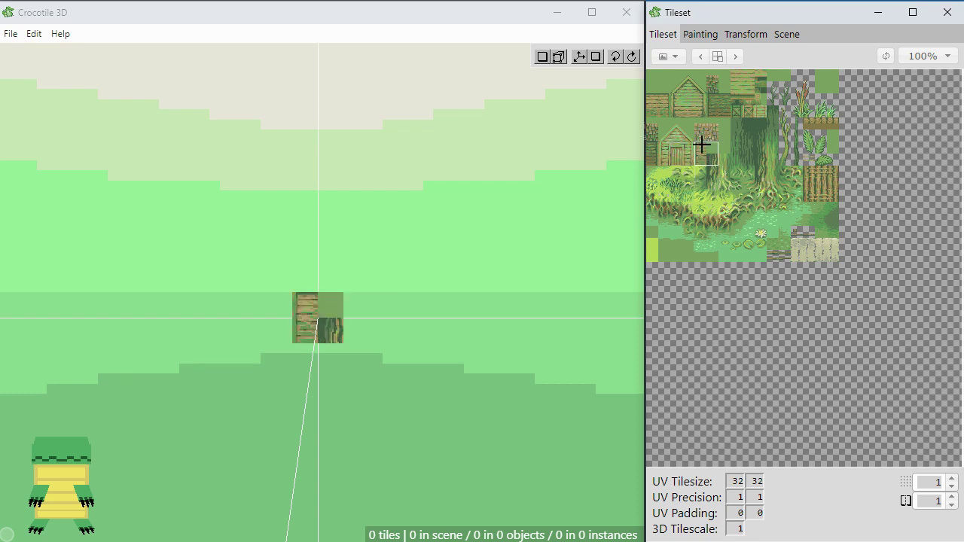
pyautogui.moveTo(706, 157); pyautogui.dragTo(747, 204)
pyautogui.click(690, 235)
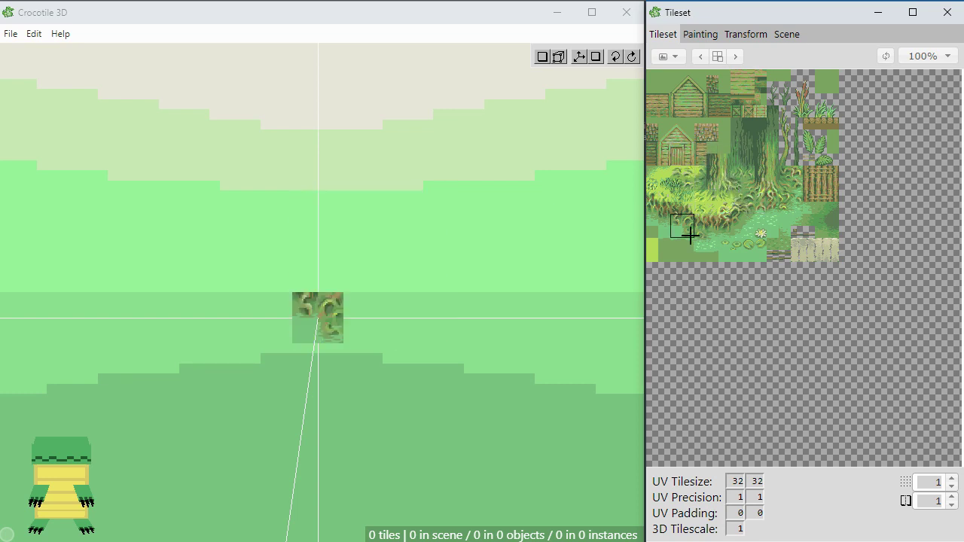
pyautogui.click(684, 167)
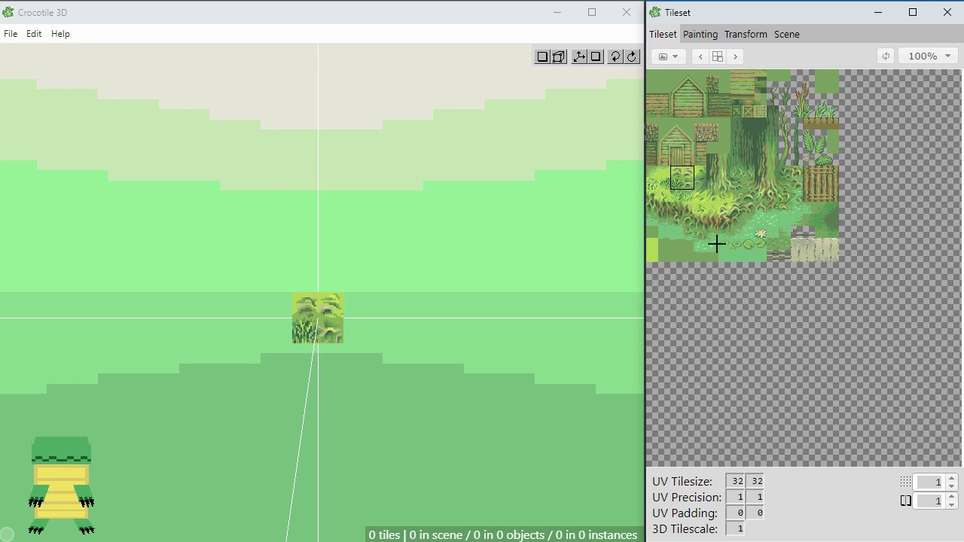
pyautogui.write('16')
pyautogui.doubleClick(755, 482)
pyautogui.press('Return')
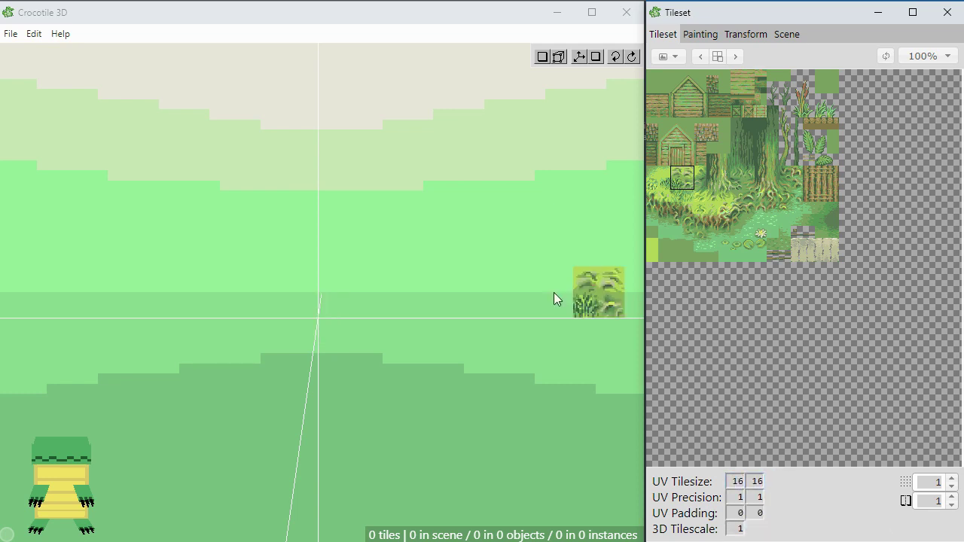
# Step: Pick the crate tile, test-paint crates in the viewport, then undo and erase them all
pyautogui.click(746, 110)
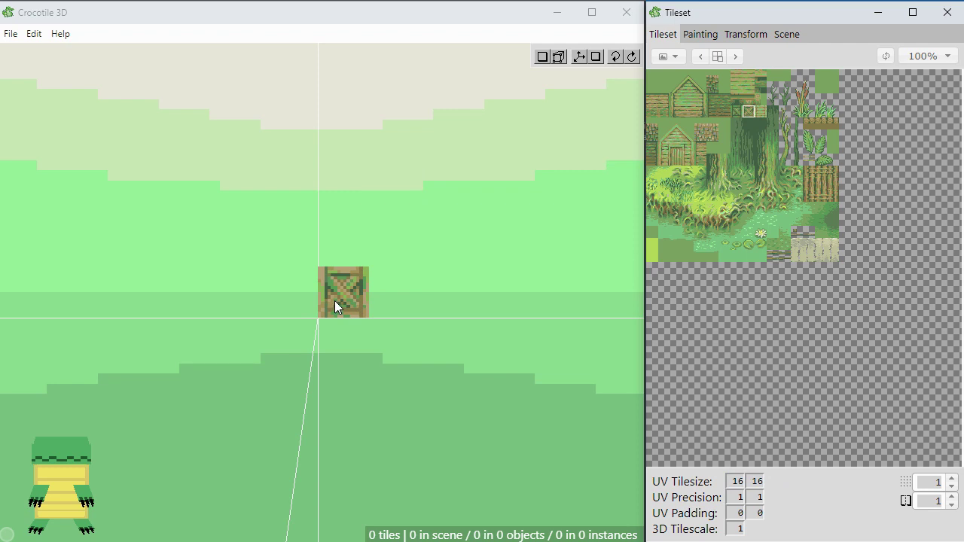
pyautogui.click(237, 298)
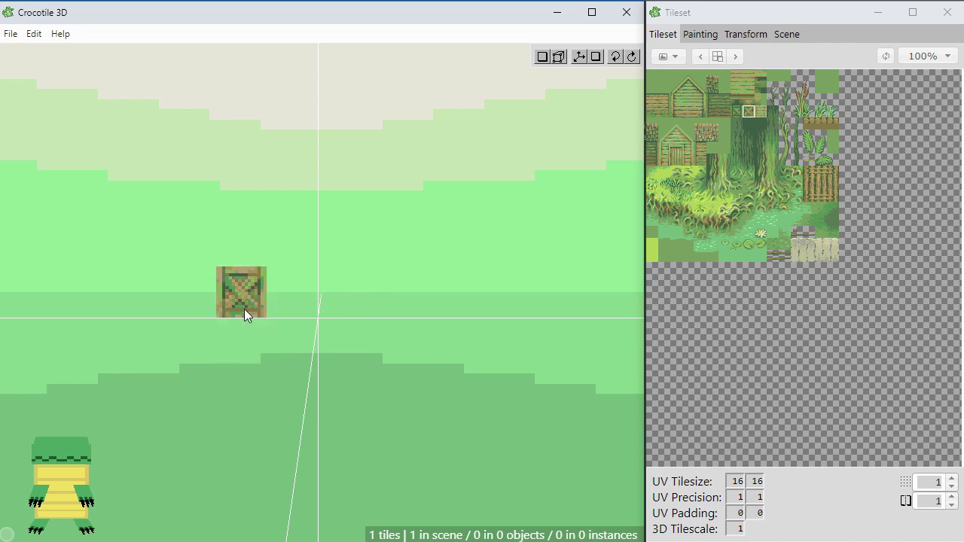
pyautogui.hotkey('ctrl', 'z')
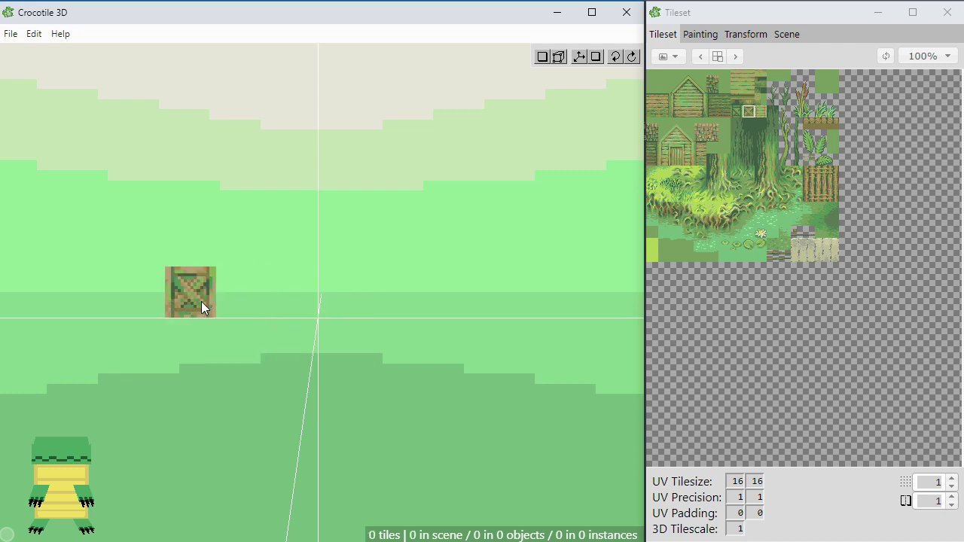
pyautogui.moveTo(201, 301)
pyautogui.mouseDown()
pyautogui.moveTo(224, 211)
pyautogui.moveTo(379, 194)
pyautogui.moveTo(416, 316)
pyautogui.moveTo(445, 318)
pyautogui.mouseUp()
pyautogui.hotkey('ctrl', 'z')
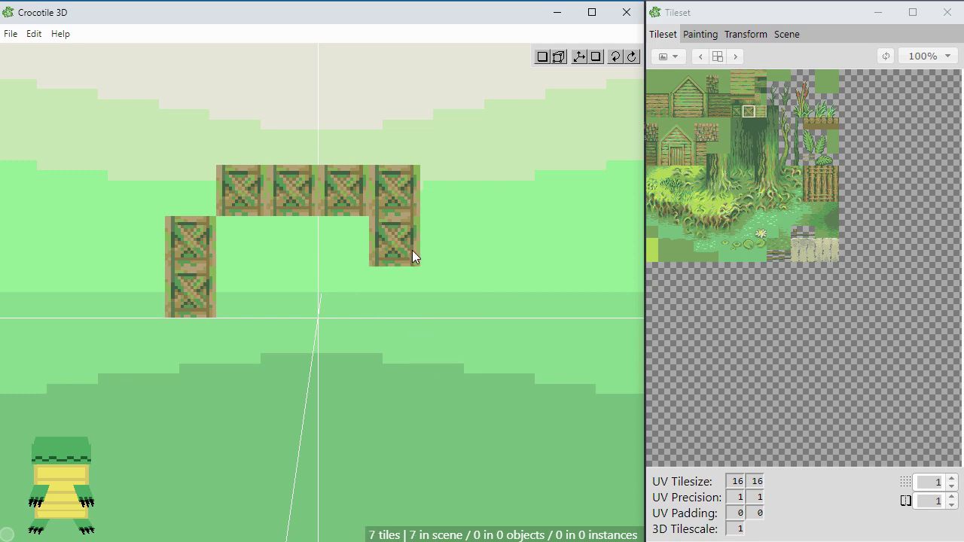
pyautogui.moveTo(412, 250)
pyautogui.mouseDown(button='right')
pyautogui.moveTo(286, 181)
pyautogui.moveTo(183, 227)
pyautogui.moveTo(215, 421)
pyautogui.mouseUp(button='right')
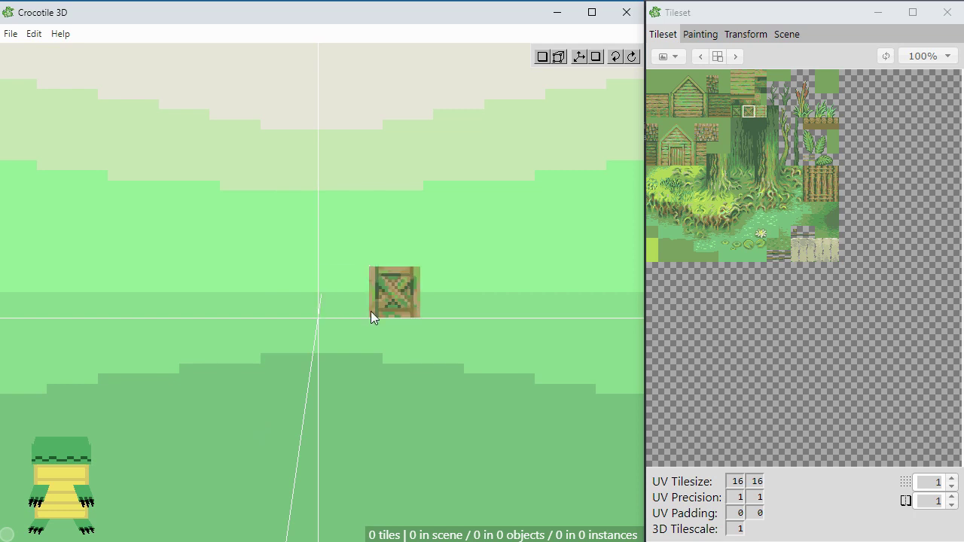
# Step: Orbit to a low view and place one flat and two upright crate tiles at the origin
pyautogui.press('space')
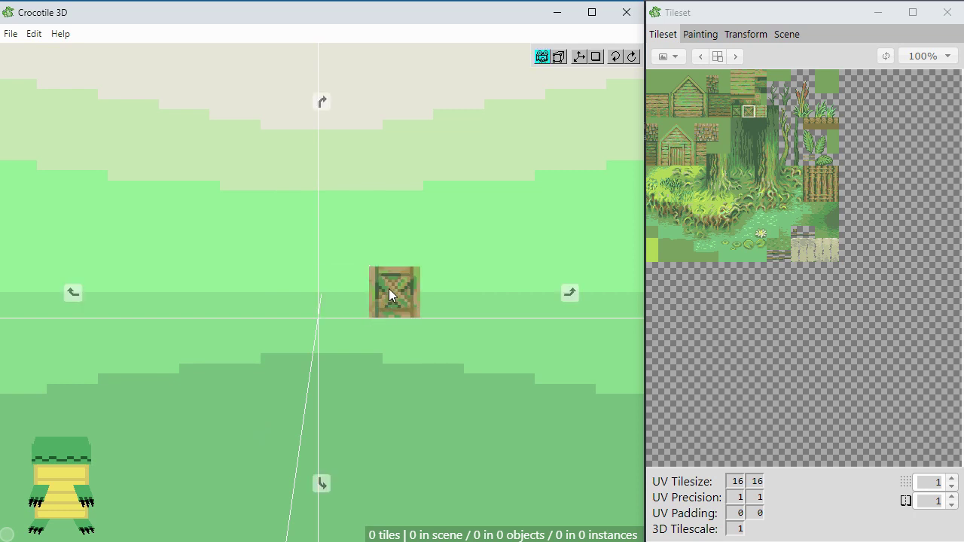
pyautogui.moveTo(388, 238); pyautogui.dragTo(452, 302)
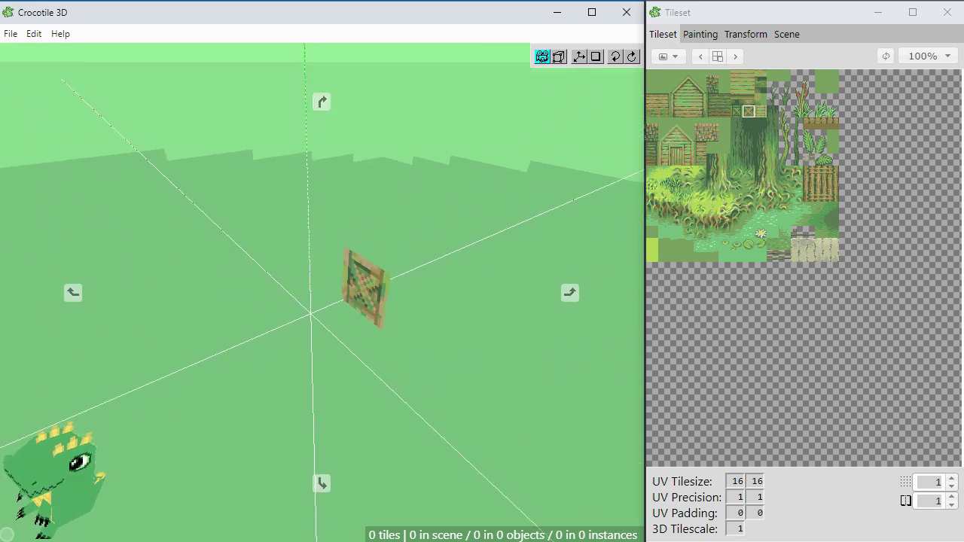
pyautogui.moveTo(452, 301); pyautogui.dragTo(362, 232)
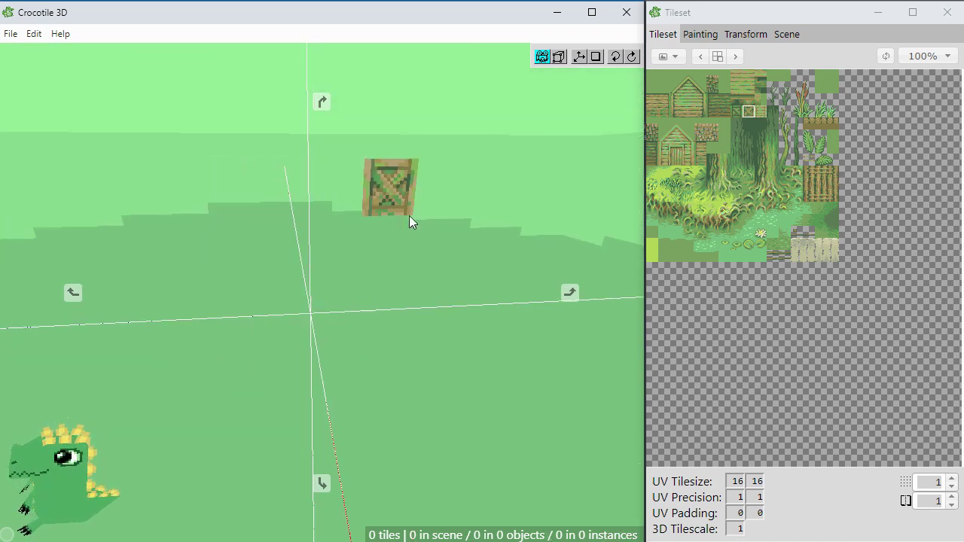
pyautogui.moveTo(279, 344)
pyautogui.mouseDown(button='right')
pyautogui.moveTo(321, 255)
pyautogui.moveTo(338, 363)
pyautogui.mouseUp(button='right')
pyautogui.moveTo(269, 297)
pyautogui.mouseDown(button='right')
pyautogui.moveTo(305, 360)
pyautogui.moveTo(331, 372)
pyautogui.mouseUp(button='right')
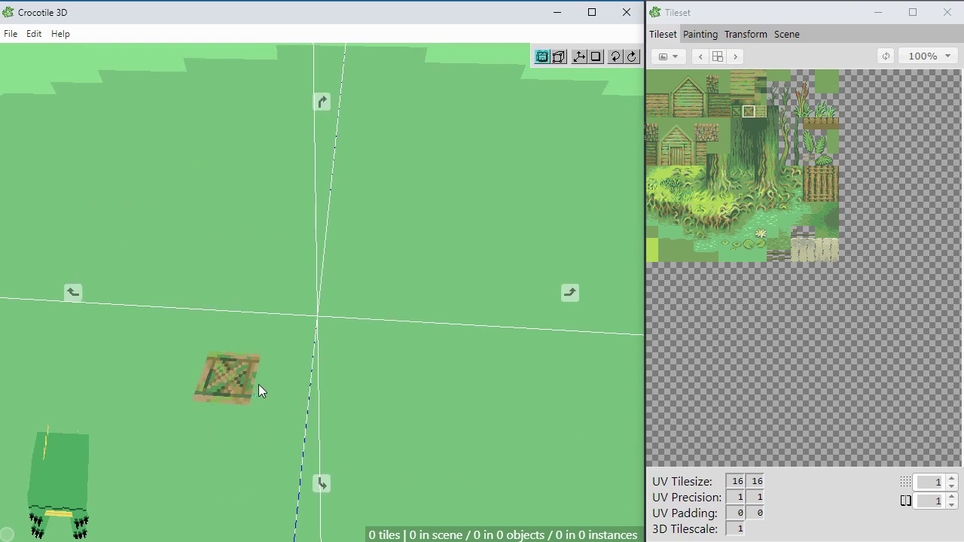
pyautogui.moveTo(263, 384)
pyautogui.mouseDown(button='right')
pyautogui.moveTo(316, 399)
pyautogui.moveTo(283, 309)
pyautogui.moveTo(356, 307)
pyautogui.mouseUp(button='right')
pyautogui.click(296, 305)
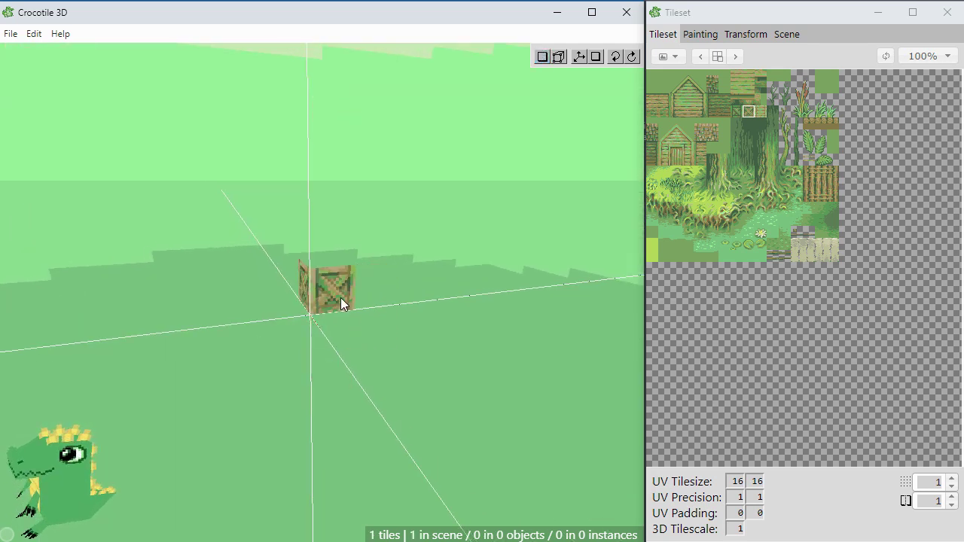
pyautogui.click(290, 374)
pyautogui.moveTo(290, 373)
pyautogui.mouseDown(button='right')
pyautogui.moveTo(301, 354)
pyautogui.moveTo(288, 378)
pyautogui.moveTo(286, 354)
pyautogui.moveTo(309, 302)
pyautogui.moveTo(324, 301)
pyautogui.moveTo(223, 403)
pyautogui.mouseUp(button='right')
pyautogui.click(267, 348)
pyautogui.moveTo(223, 404)
pyautogui.mouseDown()
pyautogui.moveTo(284, 400)
pyautogui.moveTo(407, 354)
pyautogui.moveTo(428, 328)
pyautogui.moveTo(411, 325)
pyautogui.mouseUp()
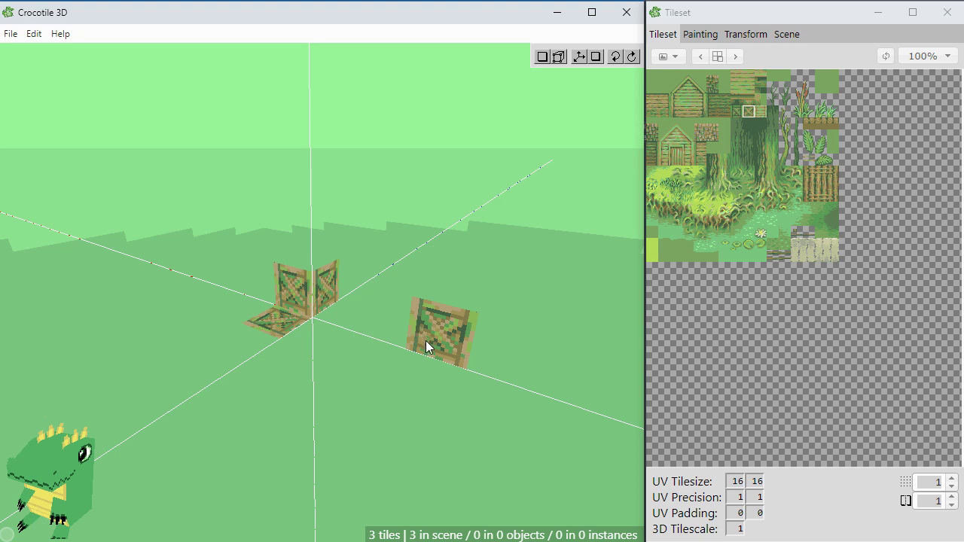
# Step: Show the origin axis guides and orbit around the crate corner to look down on it
pyautogui.press('shift')
pyautogui.press('shift')
pyautogui.moveTo(427, 340); pyautogui.dragTo(444, 329)
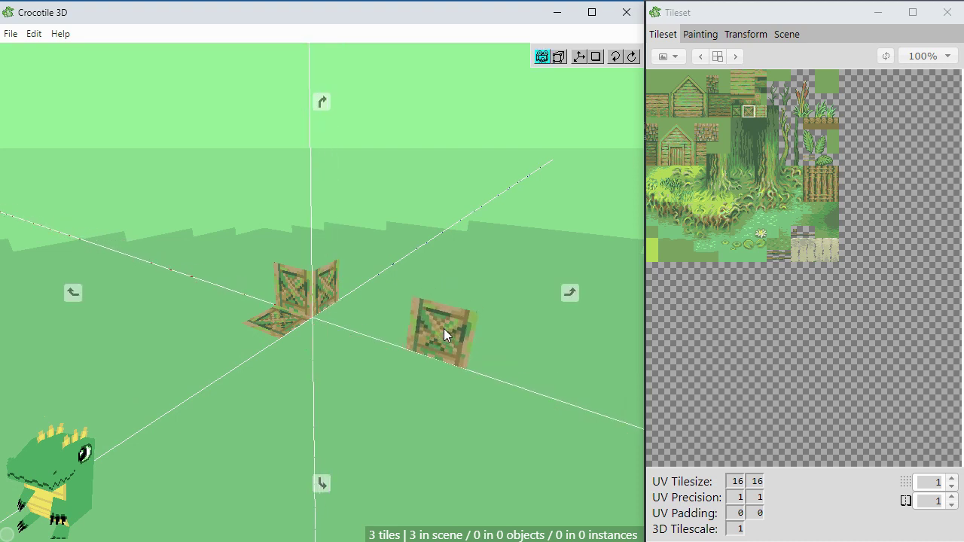
pyautogui.moveTo(430, 331); pyautogui.dragTo(370, 352)
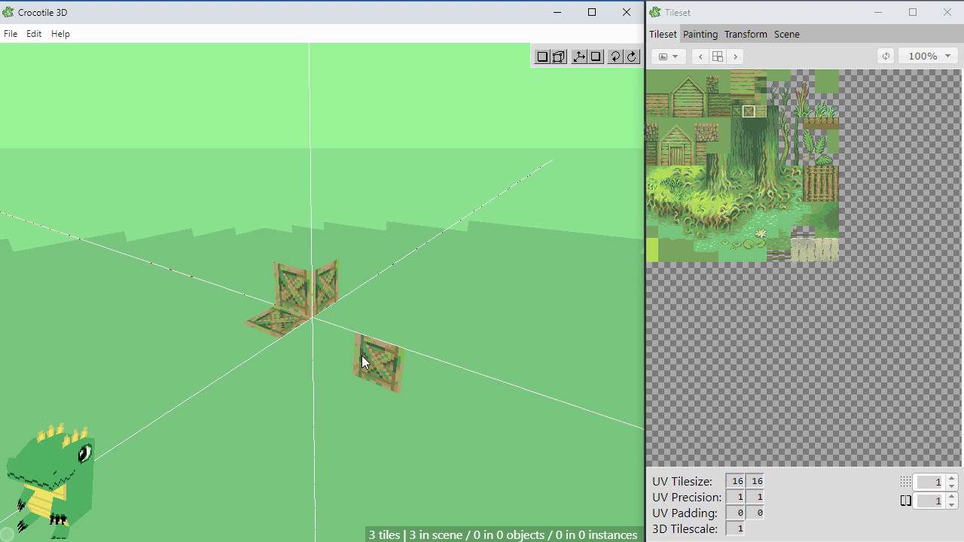
pyautogui.moveTo(348, 369)
pyautogui.mouseDown(button='right')
pyautogui.moveTo(286, 373)
pyautogui.moveTo(248, 332)
pyautogui.moveTo(286, 397)
pyautogui.mouseUp(button='right')
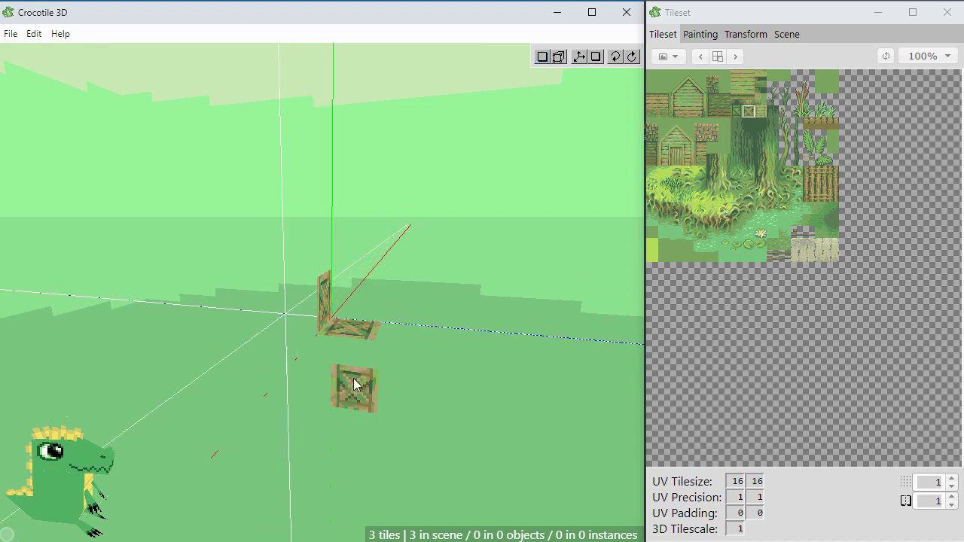
pyautogui.moveTo(280, 386); pyautogui.dragTo(269, 392, button='right')
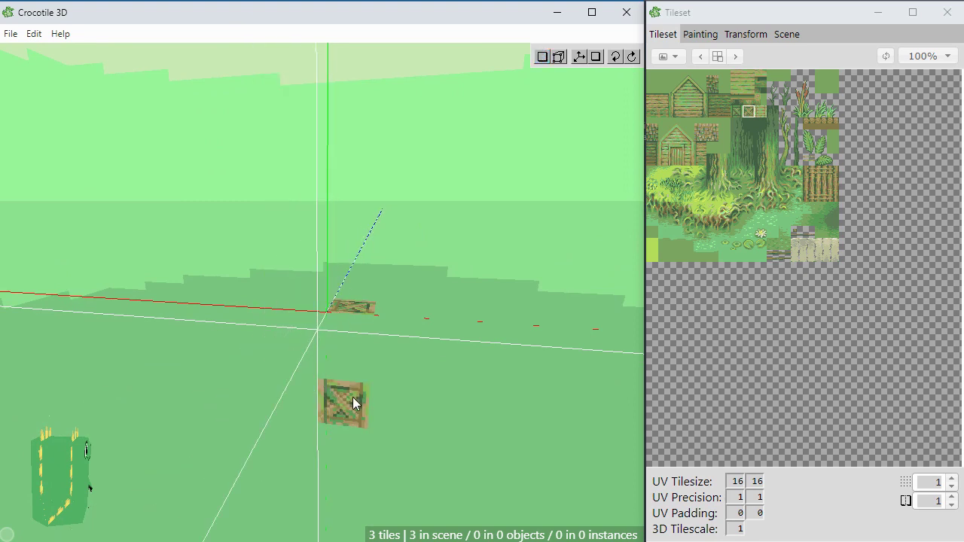
pyautogui.moveTo(352, 397)
pyautogui.mouseDown(button='right')
pyautogui.moveTo(396, 416)
pyautogui.moveTo(399, 323)
pyautogui.moveTo(401, 370)
pyautogui.moveTo(452, 368)
pyautogui.moveTo(423, 368)
pyautogui.mouseUp(button='right')
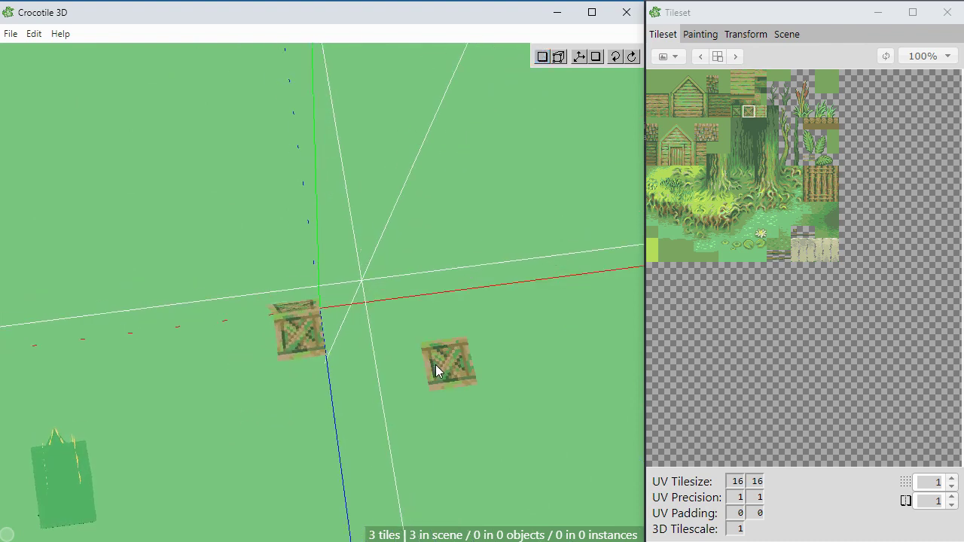
pyautogui.moveTo(435, 367)
pyautogui.mouseDown(button='right')
pyautogui.moveTo(467, 332)
pyautogui.moveTo(319, 415)
pyautogui.moveTo(361, 399)
pyautogui.moveTo(337, 426)
pyautogui.moveTo(302, 324)
pyautogui.mouseUp(button='right')
pyautogui.moveTo(352, 421); pyautogui.dragTo(358, 315)
# Step: Add a fourth, fifth and sixth crate tile on the top and sides of the corner
pyautogui.click(328, 259)
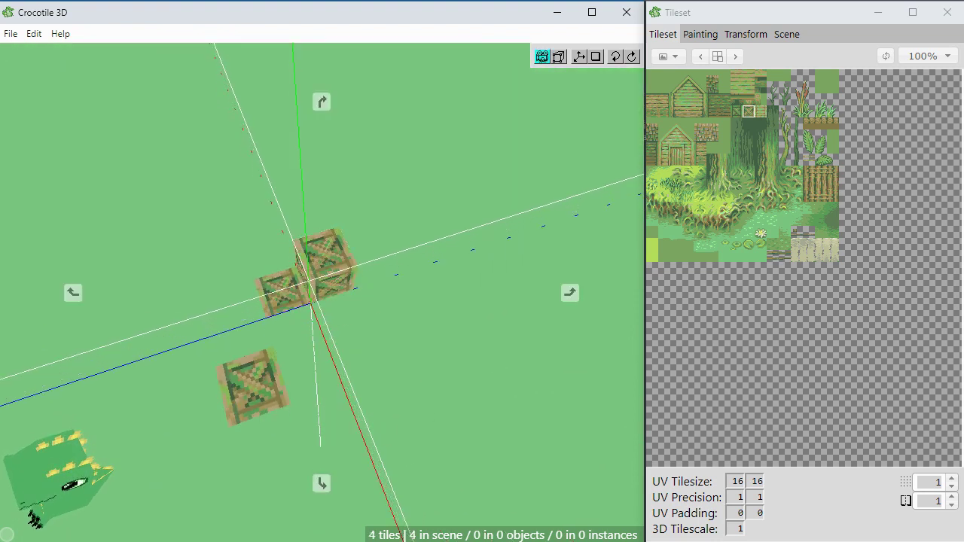
pyautogui.moveTo(248, 384)
pyautogui.mouseDown(button='right')
pyautogui.moveTo(264, 452)
pyautogui.moveTo(364, 356)
pyautogui.mouseUp(button='right')
pyautogui.click(339, 311)
pyautogui.moveTo(290, 366); pyautogui.dragTo(308, 315, button='right')
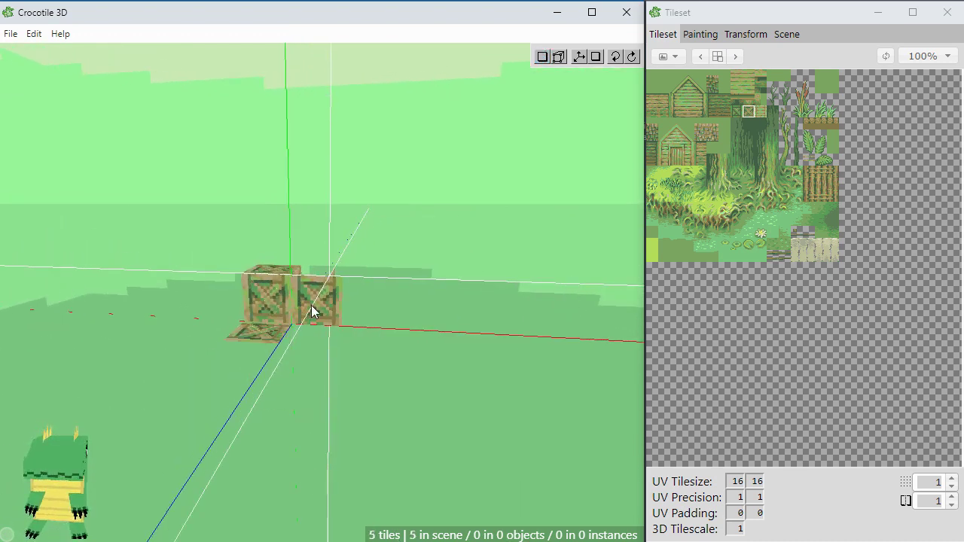
pyautogui.click(369, 352)
pyautogui.moveTo(378, 376); pyautogui.dragTo(378, 391, button='right')
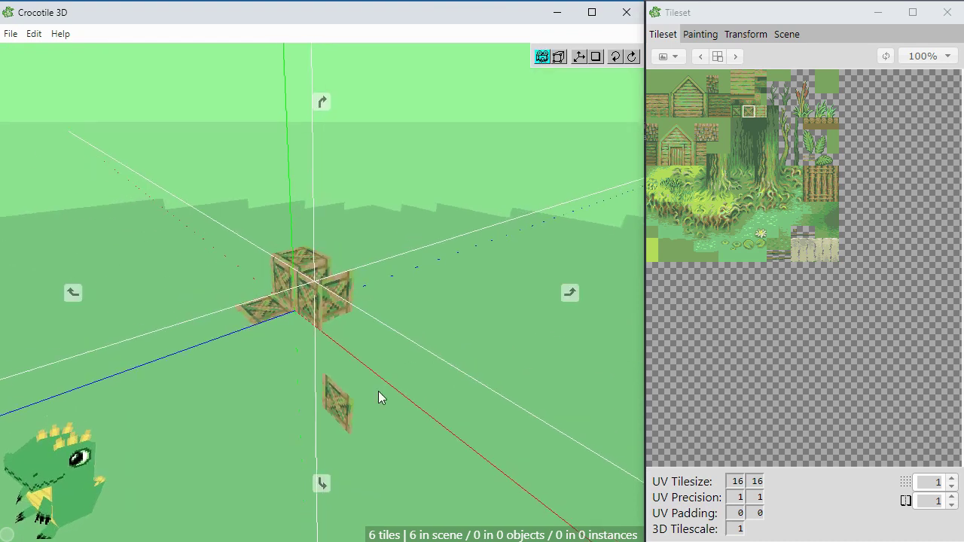
# Step: Undo the six crate tiles, with one redo along the way, until the tile count reads 0
pyautogui.hotkey('ctrl', 'z')
pyautogui.hotkey('ctrl', 'z')
pyautogui.hotkey('ctrl', 'z')
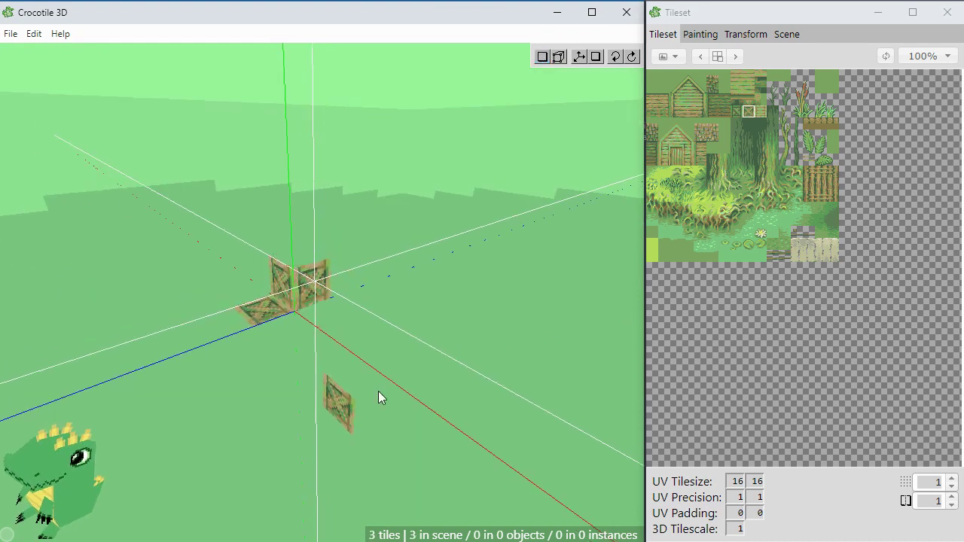
pyautogui.hotkey('ctrl', 'z')
pyautogui.hotkey('ctrl', 'z')
pyautogui.hotkey('ctrl', 'z')
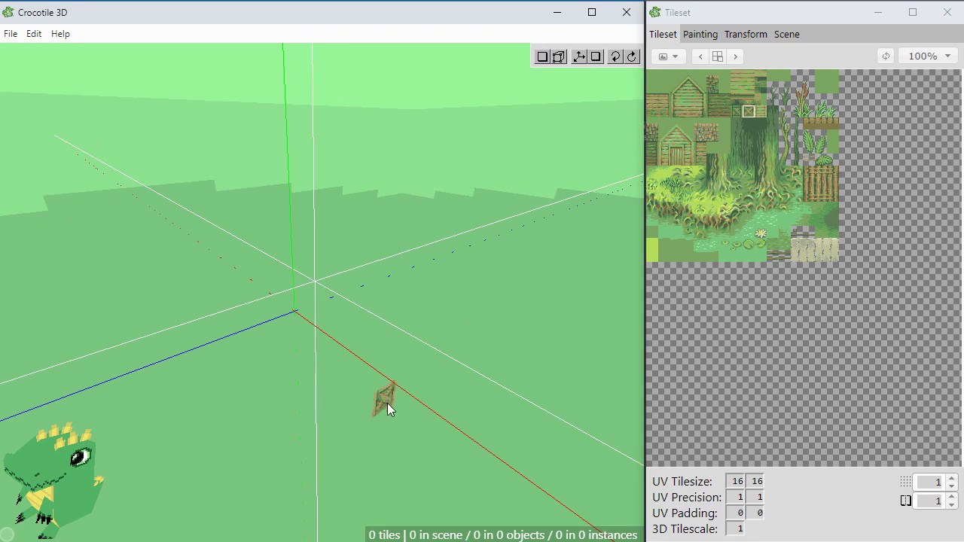
pyautogui.hotkey('ctrl', 'y')
pyautogui.hotkey('ctrl', 'y')
pyautogui.hotkey('ctrl', 'y')
pyautogui.hotkey('ctrl', 'y')
pyautogui.hotkey('ctrl', 'y')
pyautogui.hotkey('ctrl', 'y')
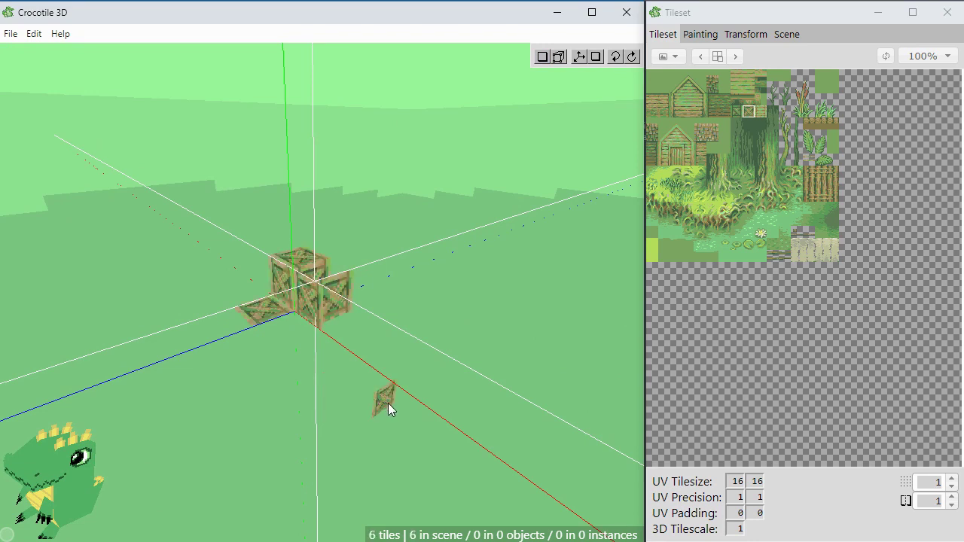
pyautogui.hotkey('ctrl', 'z')
pyautogui.hotkey('ctrl', 'z')
pyautogui.hotkey('ctrl', 'z')
pyautogui.hotkey('ctrl', 'z')
pyautogui.hotkey('ctrl', 'z')
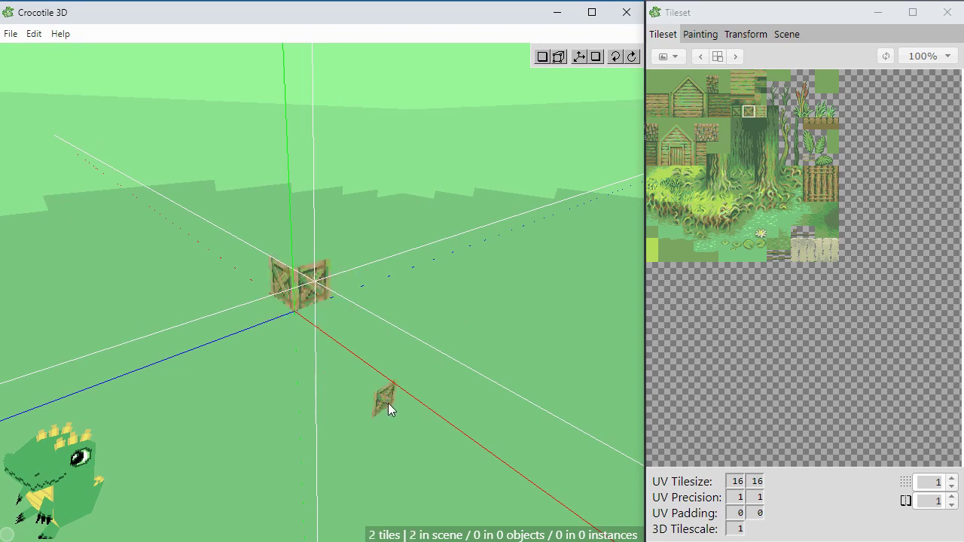
pyautogui.hotkey('ctrl', 'z')
pyautogui.moveTo(328, 419); pyautogui.dragTo(226, 422, button='right')
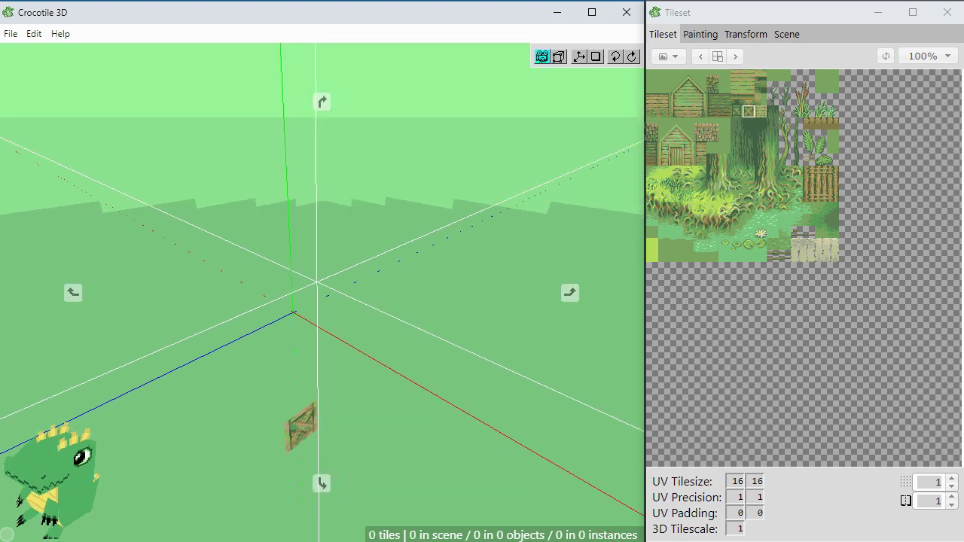
pyautogui.moveTo(311, 412); pyautogui.dragTo(248, 415, button='right')
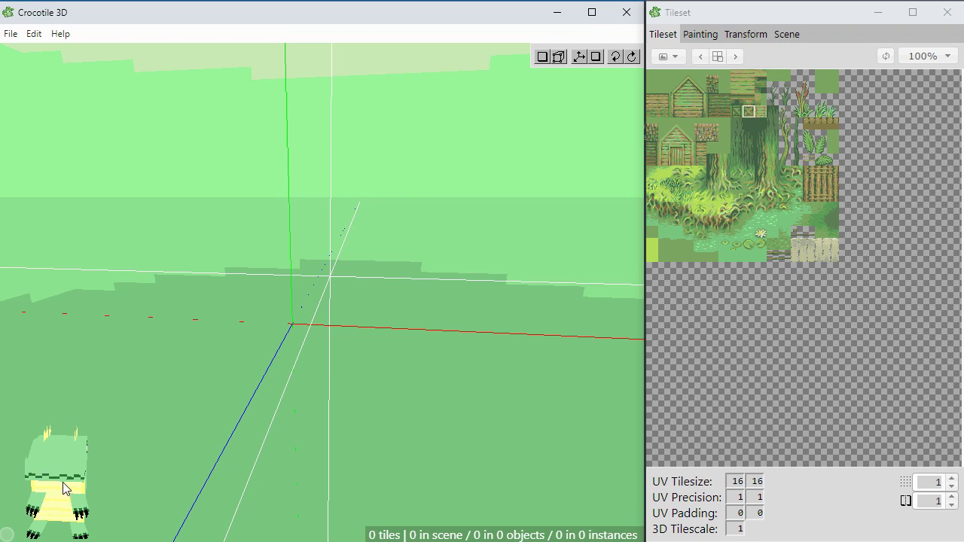
pyautogui.moveTo(70, 487)
pyautogui.mouseDown(button='right')
pyautogui.moveTo(208, 353)
pyautogui.moveTo(163, 379)
pyautogui.mouseUp(button='right')
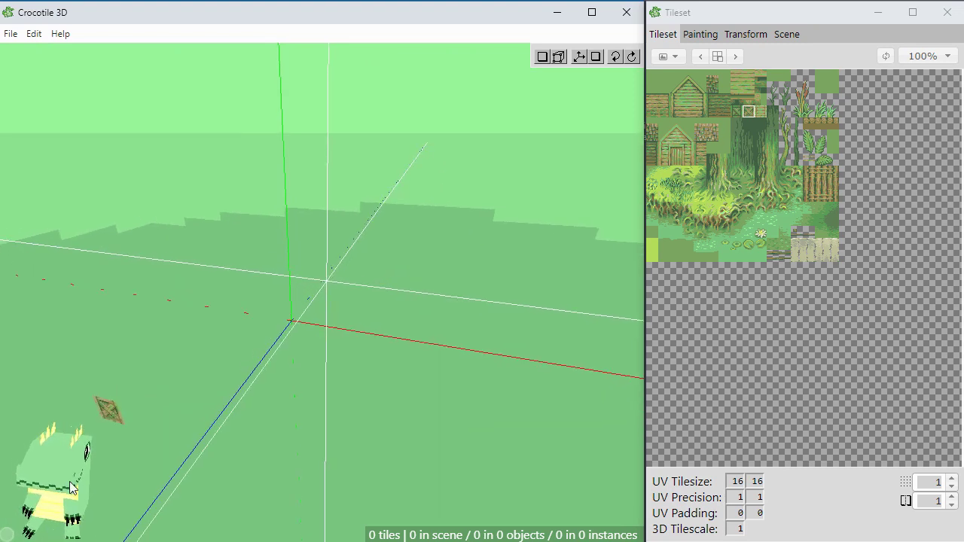
pyautogui.moveTo(164, 379); pyautogui.dragTo(153, 457, button='right')
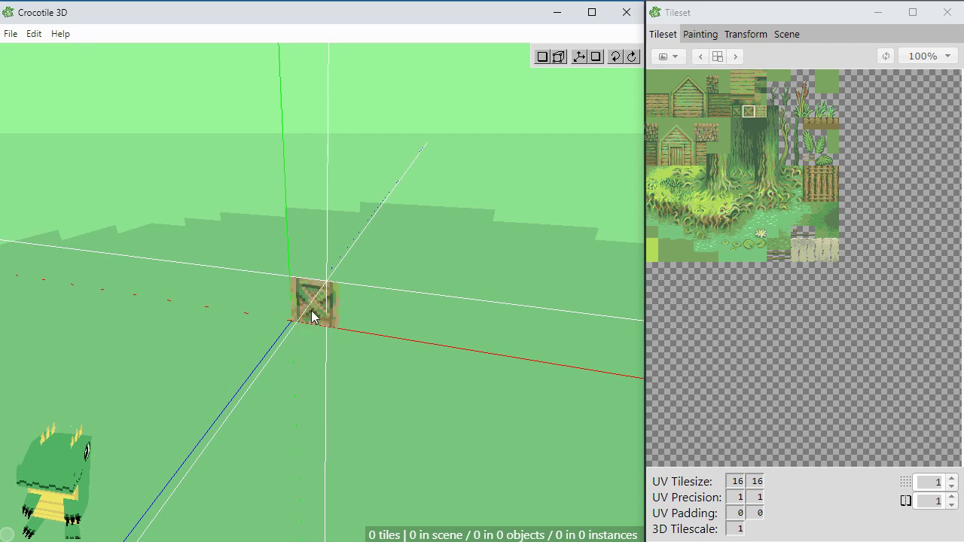
pyautogui.press('Tab')
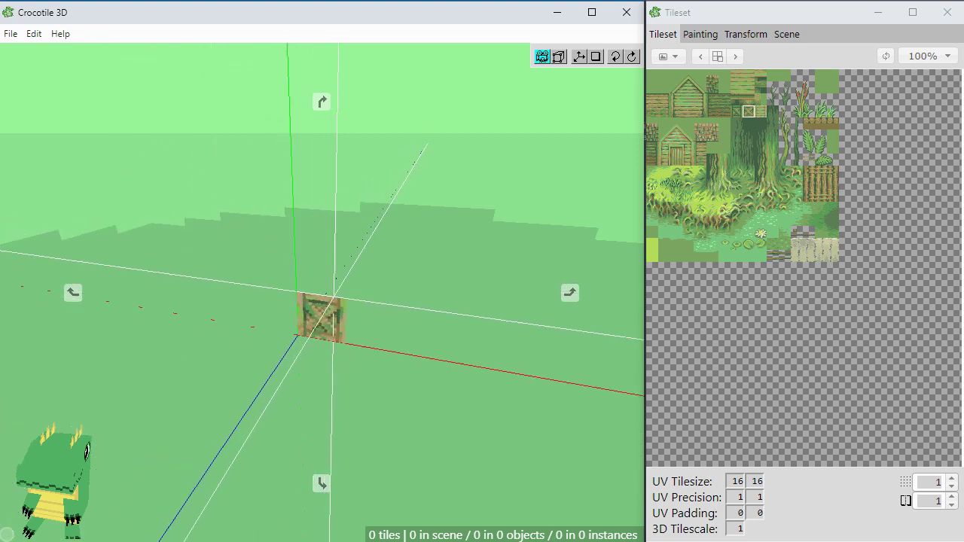
pyautogui.moveTo(315, 294); pyautogui.dragTo(315, 294, button='right')
pyautogui.press('Tab')
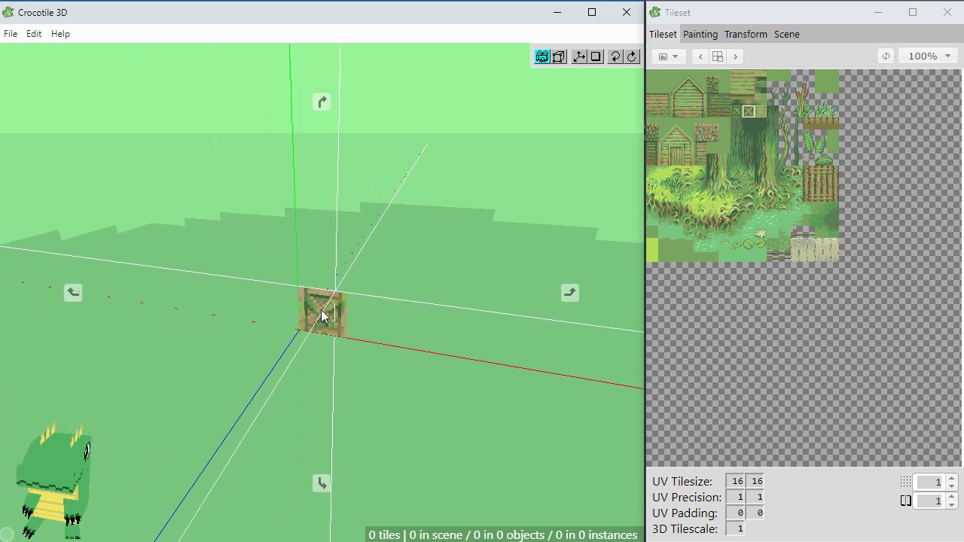
pyautogui.scroll(3, 322, 331)
pyautogui.scroll(2, 322, 332)
pyautogui.scroll(-5, 323, 314)
pyautogui.scroll(2, 323, 315)
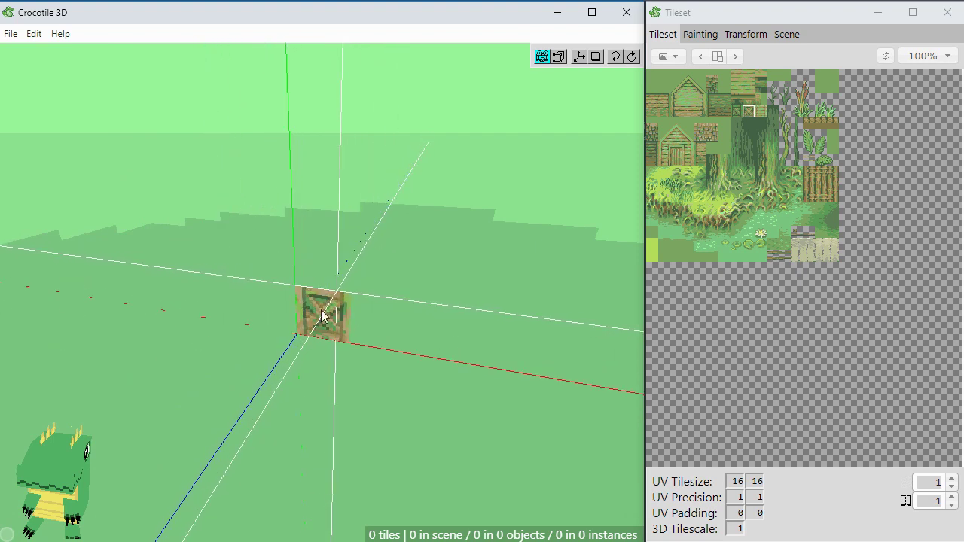
pyautogui.scroll(1, 320, 315)
pyautogui.scroll(-2, 321, 315)
pyautogui.scroll(2, 320, 317)
pyautogui.moveTo(319, 317)
pyautogui.mouseDown()
pyautogui.moveTo(128, 475)
pyautogui.moveTo(54, 488)
pyautogui.mouseUp()
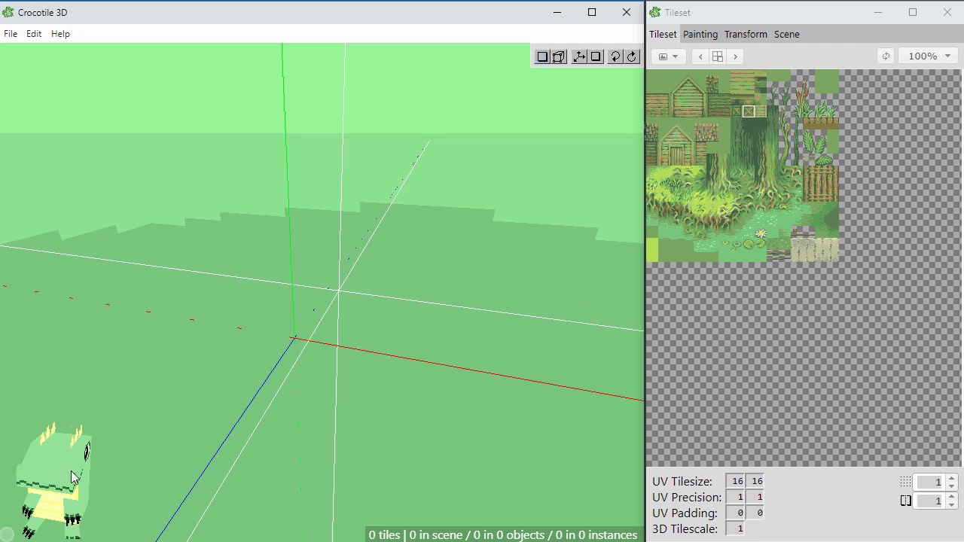
pyautogui.moveTo(61, 496)
pyautogui.mouseDown()
pyautogui.moveTo(93, 470)
pyautogui.moveTo(75, 482)
pyautogui.mouseUp()
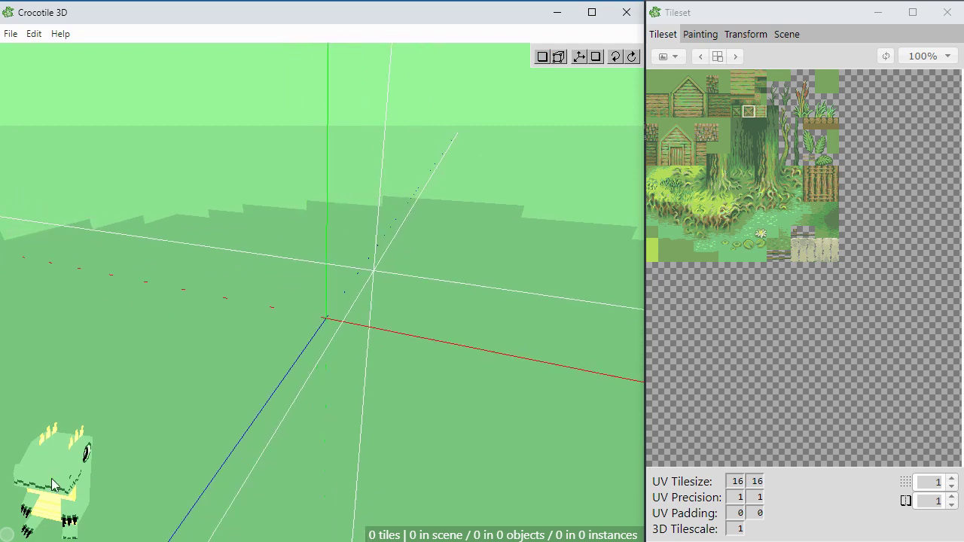
pyautogui.moveTo(75, 482); pyautogui.dragTo(55, 501)
pyautogui.moveTo(448, 240); pyautogui.dragTo(369, 271)
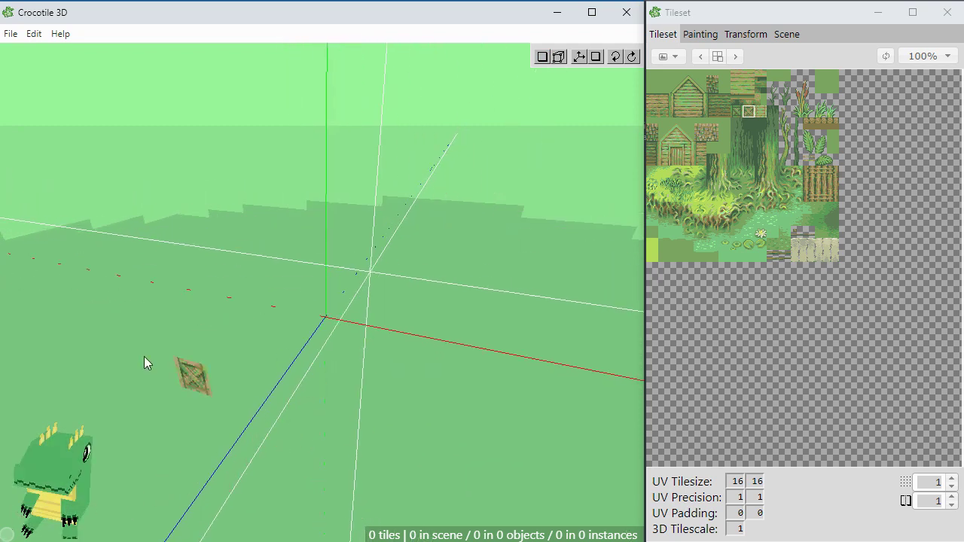
pyautogui.moveTo(6, 527)
pyautogui.mouseDown()
pyautogui.moveTo(23, 125)
pyautogui.moveTo(9, 58)
pyautogui.mouseUp()
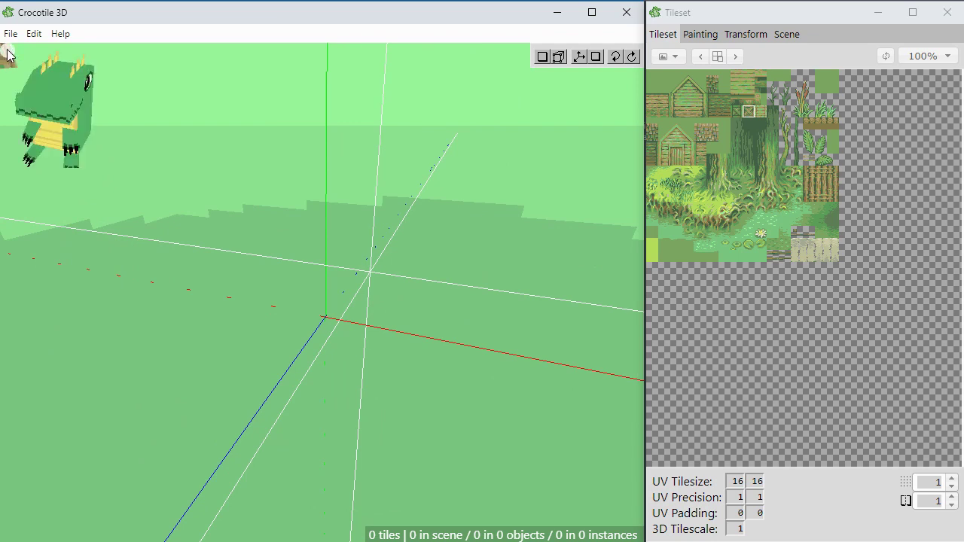
pyautogui.moveTo(8, 54); pyautogui.dragTo(6, 534)
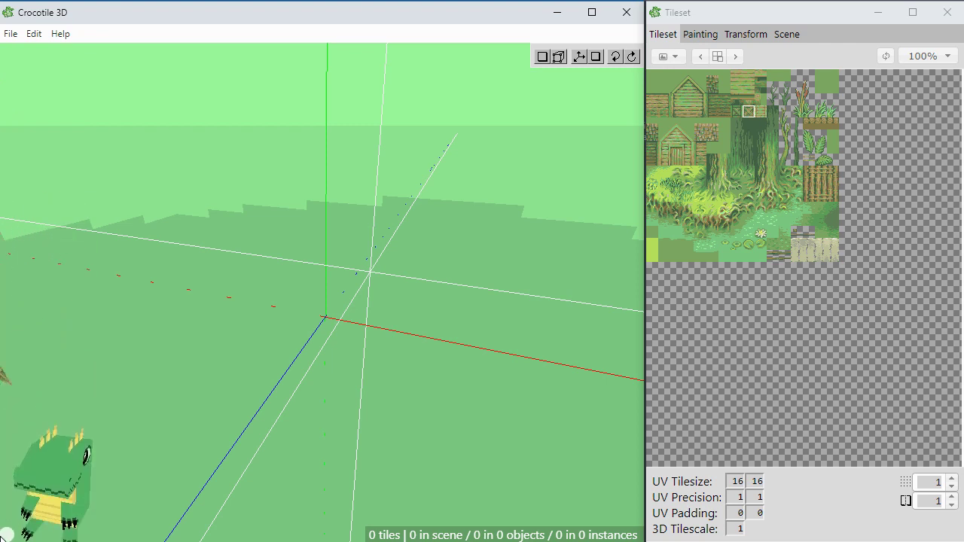
# Step: Place four crate tiles at the origin, orbiting between placements, to form a small box
pyautogui.moveTo(254, 419); pyautogui.dragTo(256, 413, button='right')
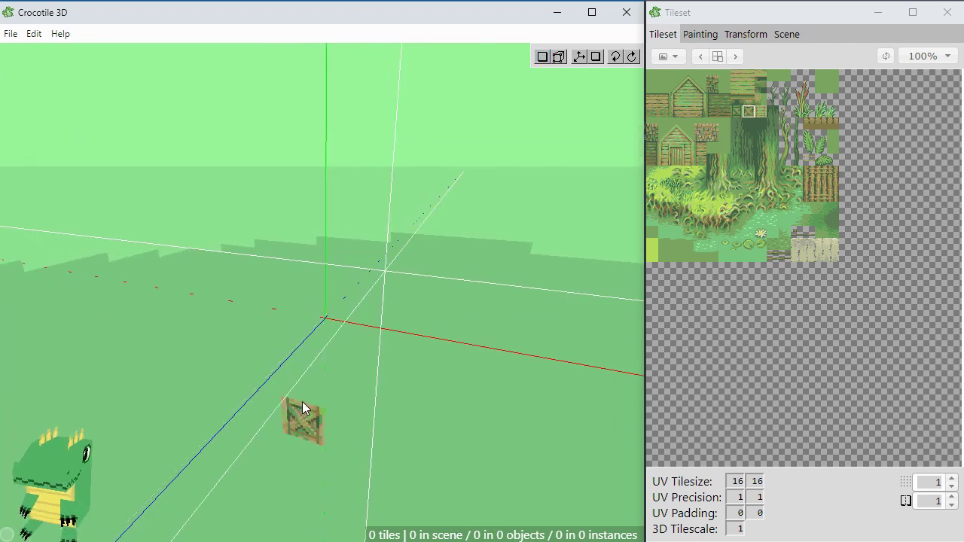
pyautogui.moveTo(394, 397)
pyautogui.mouseDown(button='right')
pyautogui.moveTo(370, 387)
pyautogui.moveTo(312, 405)
pyautogui.mouseUp(button='right')
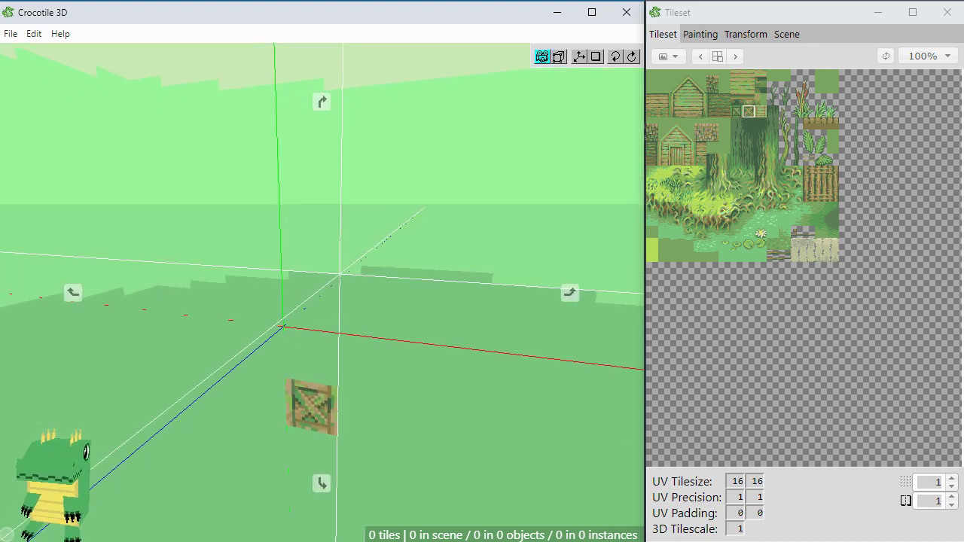
pyautogui.click(324, 302)
pyautogui.moveTo(392, 386)
pyautogui.mouseDown(button='right')
pyautogui.moveTo(316, 377)
pyautogui.moveTo(366, 342)
pyautogui.mouseUp(button='right')
pyautogui.click(335, 350)
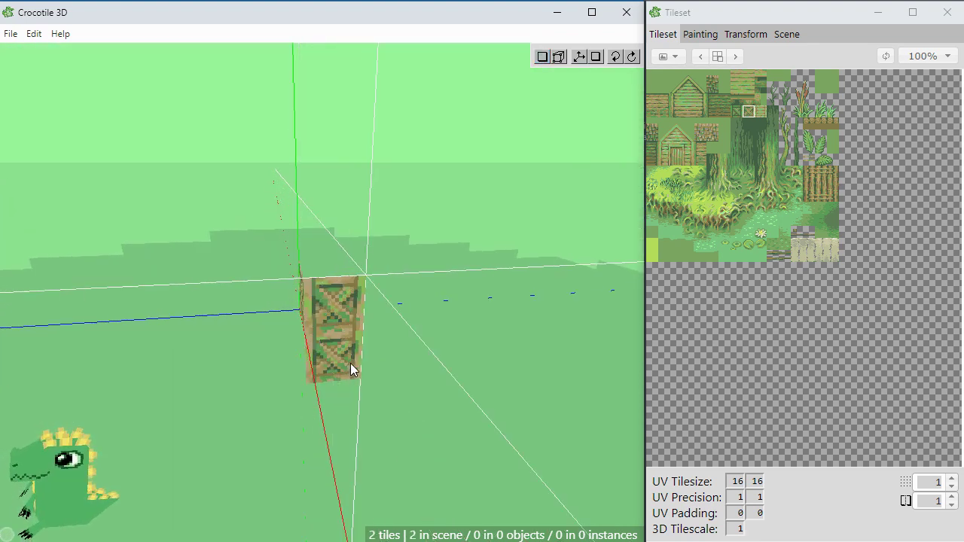
pyautogui.moveTo(354, 367)
pyautogui.mouseDown(button='right')
pyautogui.moveTo(422, 362)
pyautogui.moveTo(383, 344)
pyautogui.mouseUp(button='right')
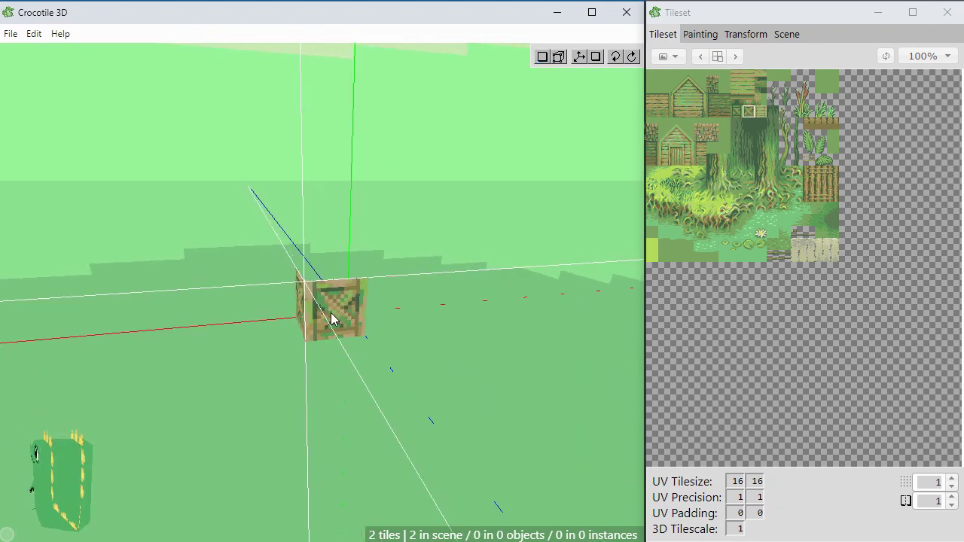
pyautogui.click(332, 319)
pyautogui.moveTo(355, 402); pyautogui.dragTo(332, 335, button='right')
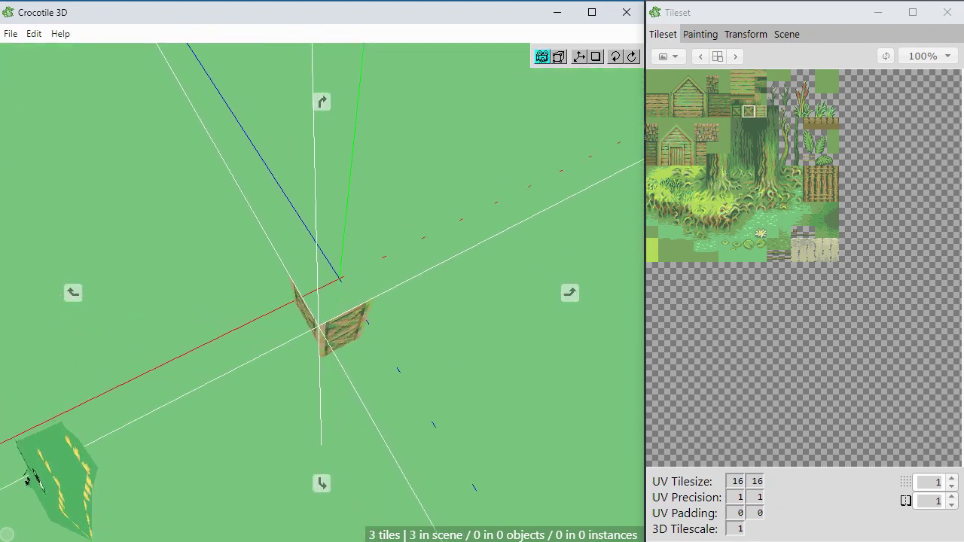
pyautogui.click(241, 407)
pyautogui.moveTo(241, 407)
pyautogui.mouseDown(button='right')
pyautogui.moveTo(243, 391)
pyautogui.moveTo(263, 403)
pyautogui.moveTo(298, 373)
pyautogui.mouseUp(button='right')
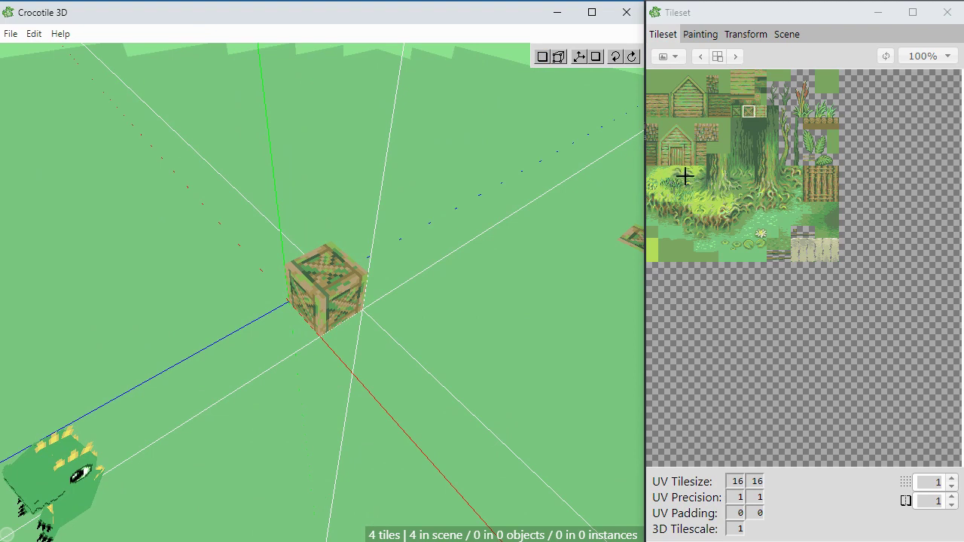
# Step: Paint grass and light green floor tiles on the cells around the crate
pyautogui.click(685, 176)
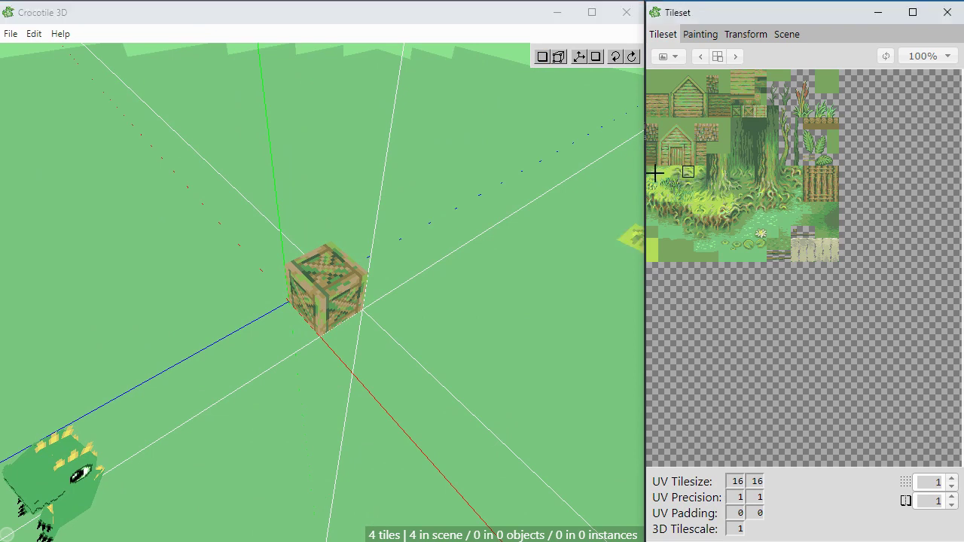
pyautogui.click(351, 331)
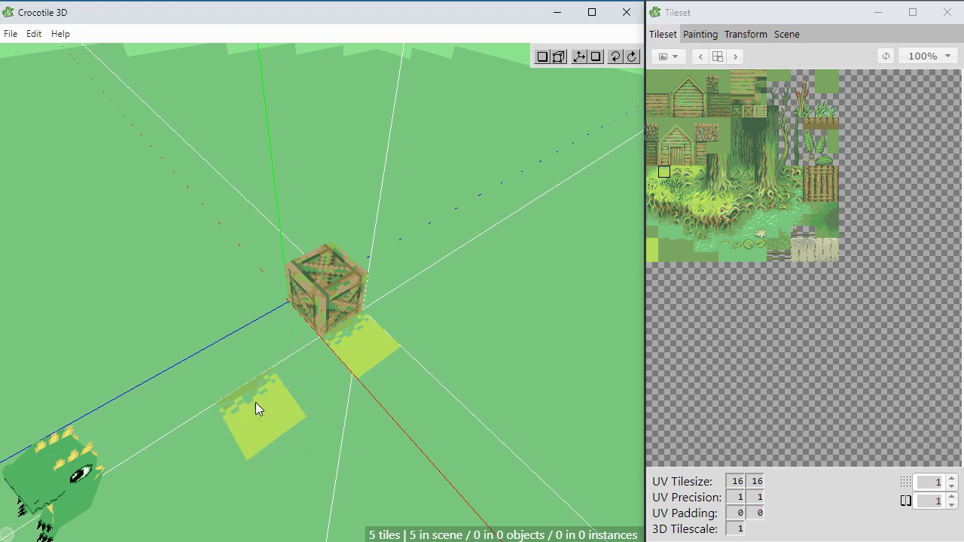
pyautogui.moveTo(254, 402); pyautogui.dragTo(282, 373, button='right')
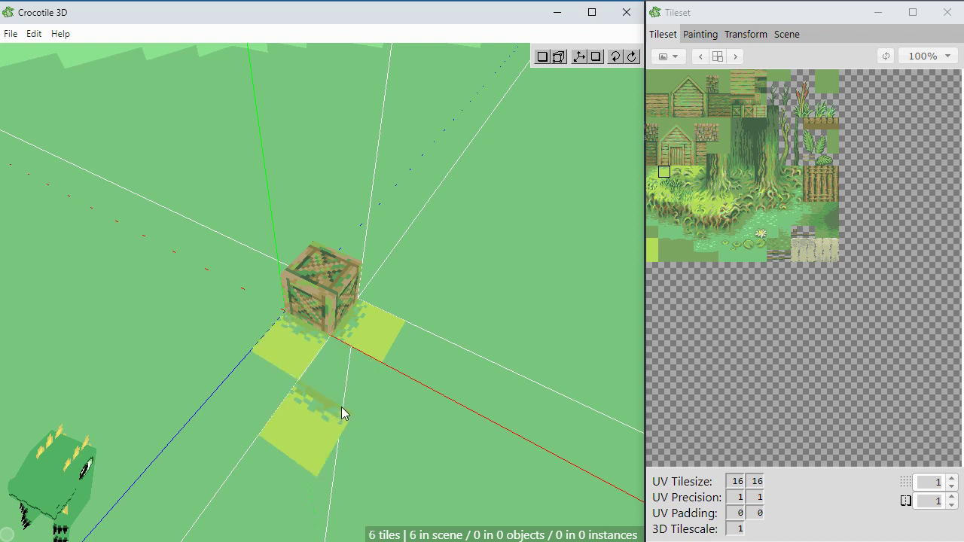
pyautogui.moveTo(341, 413)
pyautogui.mouseDown(button='right')
pyautogui.moveTo(287, 371)
pyautogui.moveTo(377, 349)
pyautogui.mouseUp(button='right')
pyautogui.click(278, 400)
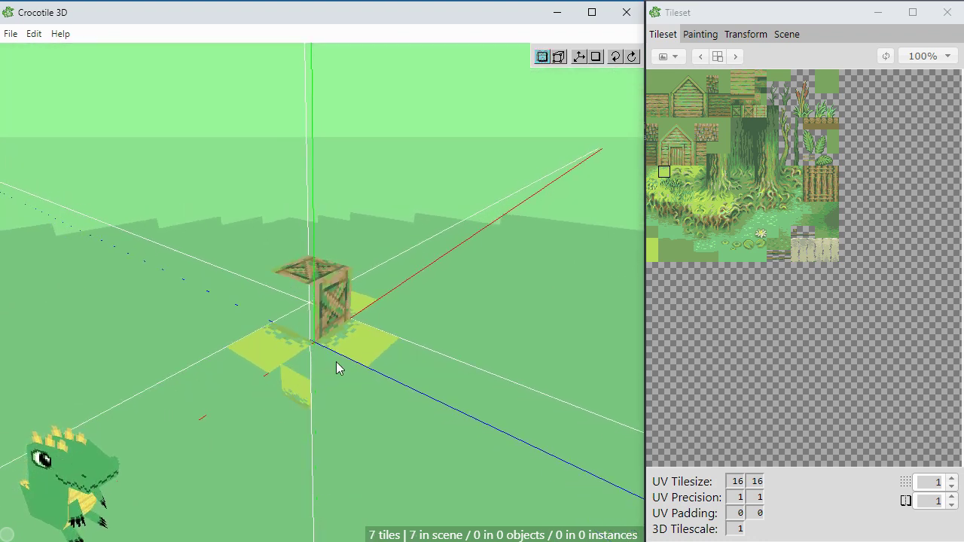
pyautogui.click(652, 244)
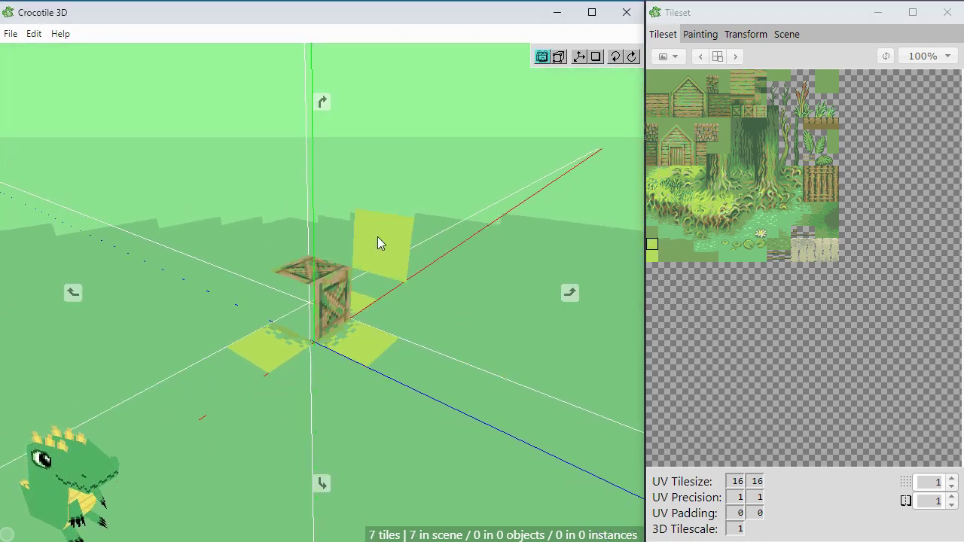
pyautogui.moveTo(376, 239); pyautogui.dragTo(317, 365, button='right')
pyautogui.click(375, 313)
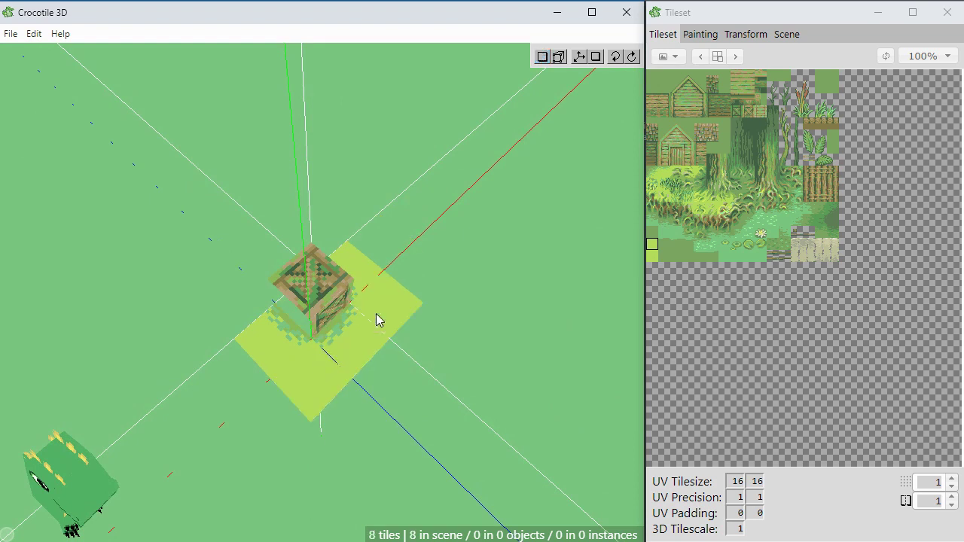
pyautogui.click(413, 324)
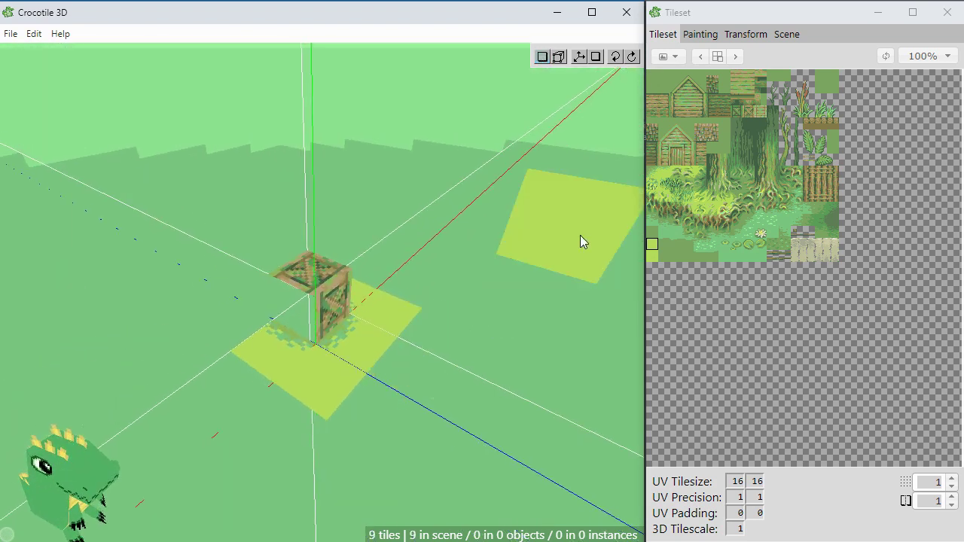
# Step: Place one more crate tile to the right of the first
pyautogui.click(747, 111)
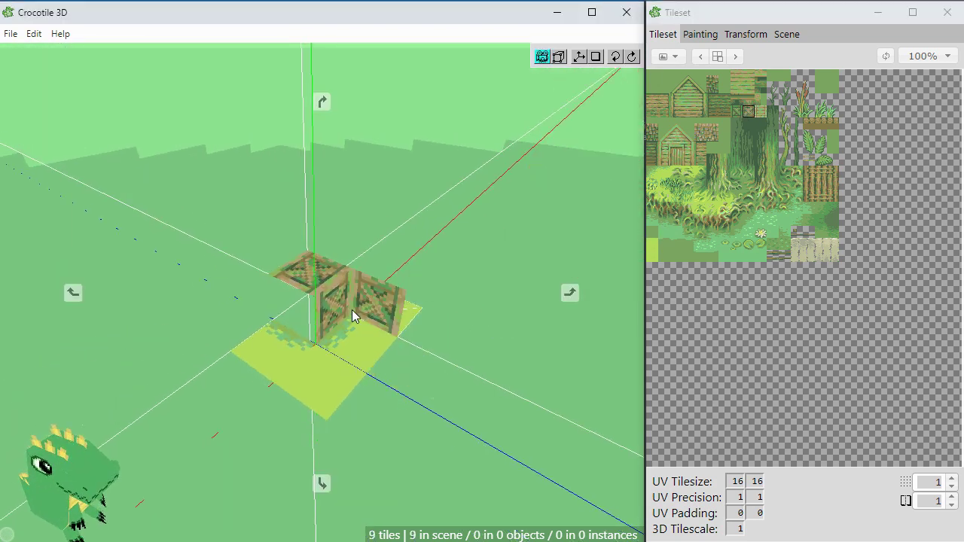
pyautogui.moveTo(324, 331); pyautogui.dragTo(327, 360, button='middle')
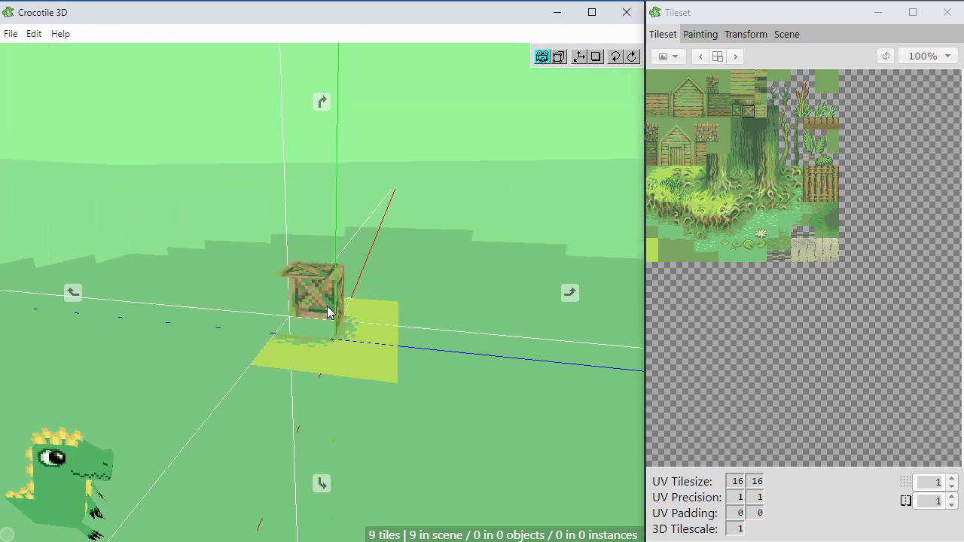
pyautogui.click(373, 331)
pyautogui.moveTo(381, 351)
pyautogui.mouseDown(button='middle')
pyautogui.moveTo(354, 377)
pyautogui.moveTo(293, 377)
pyautogui.mouseUp(button='middle')
pyautogui.moveTo(324, 339)
pyautogui.mouseDown(button='middle')
pyautogui.moveTo(279, 339)
pyautogui.moveTo(249, 362)
pyautogui.moveTo(420, 376)
pyautogui.mouseUp(button='middle')
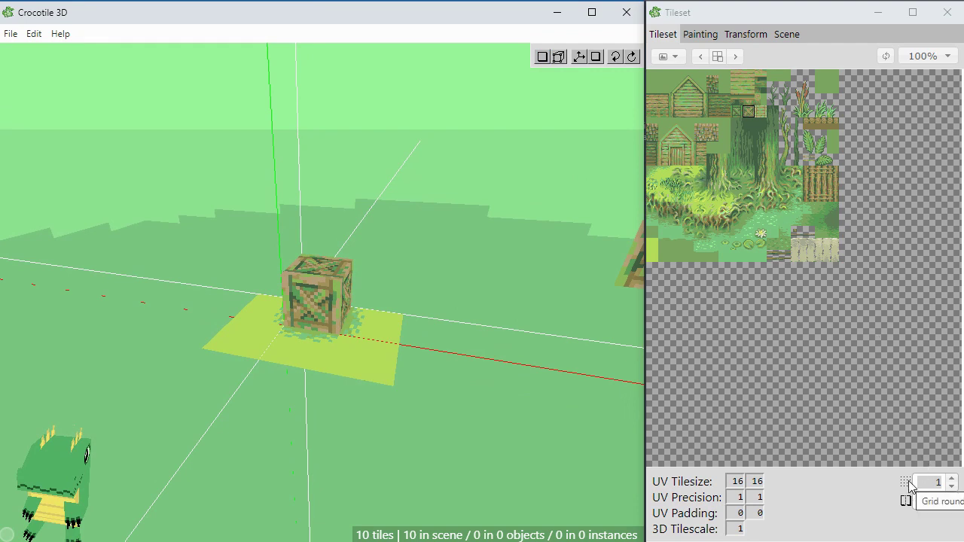
pyautogui.doubleClick(930, 481)
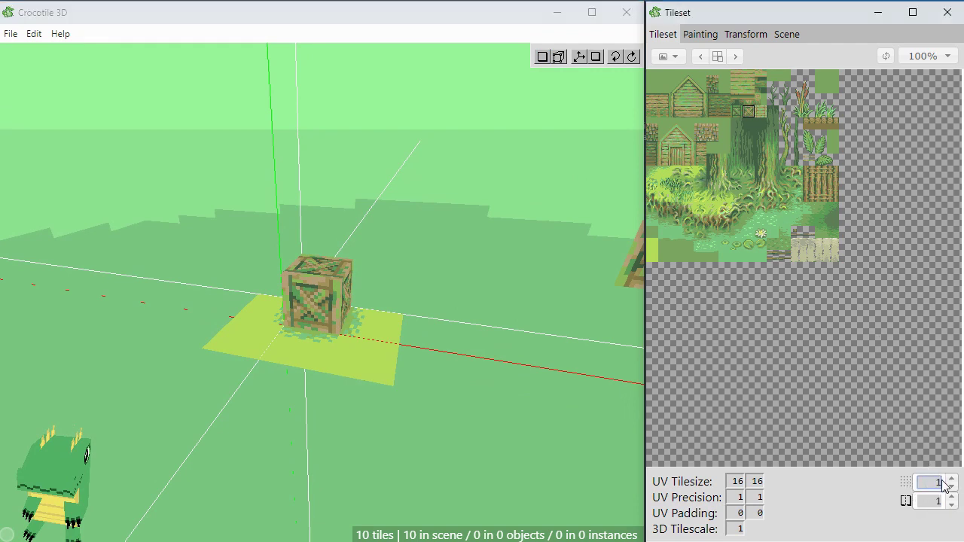
pyautogui.click(953, 480)
pyautogui.write('8')
pyautogui.click(463, 263)
pyautogui.moveTo(418, 294)
pyautogui.mouseDown(button='right')
pyautogui.moveTo(409, 318)
pyautogui.moveTo(454, 273)
pyautogui.moveTo(412, 328)
pyautogui.mouseUp(button='right')
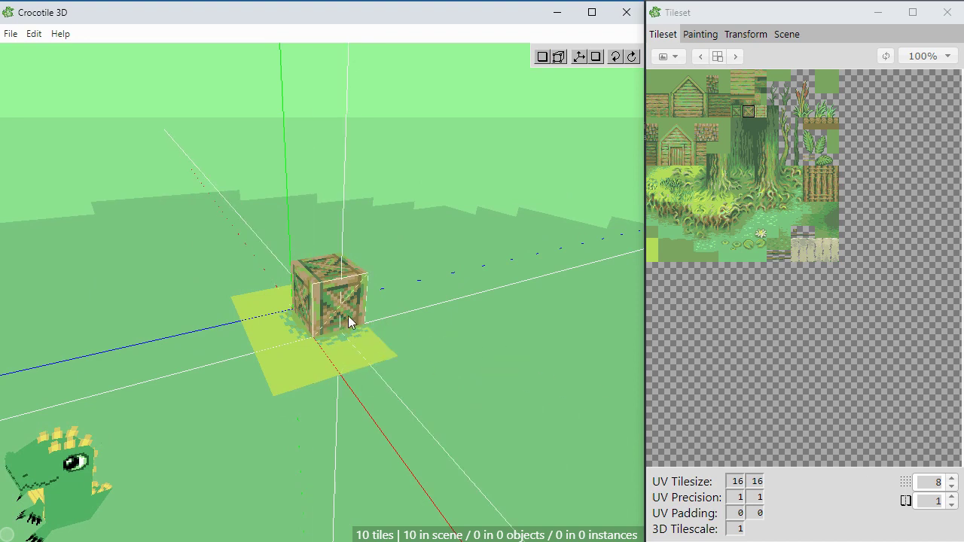
pyautogui.scroll(3, 385, 379)
pyautogui.scroll(1, 356, 343)
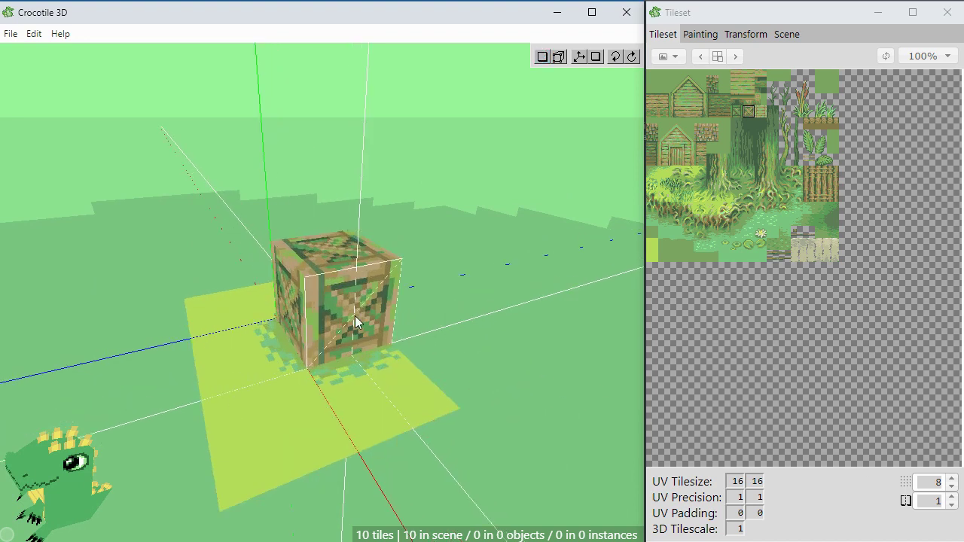
pyautogui.click(953, 488)
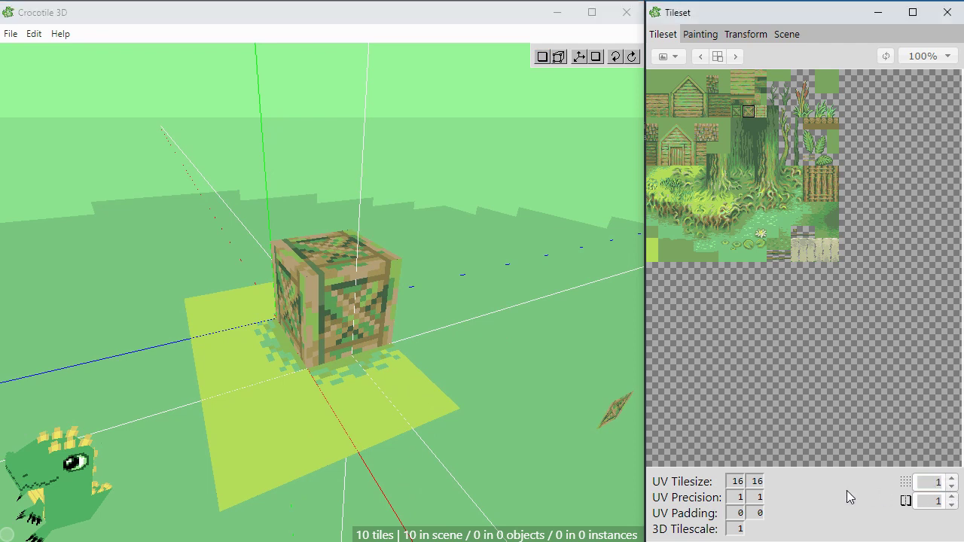
pyautogui.click(475, 348)
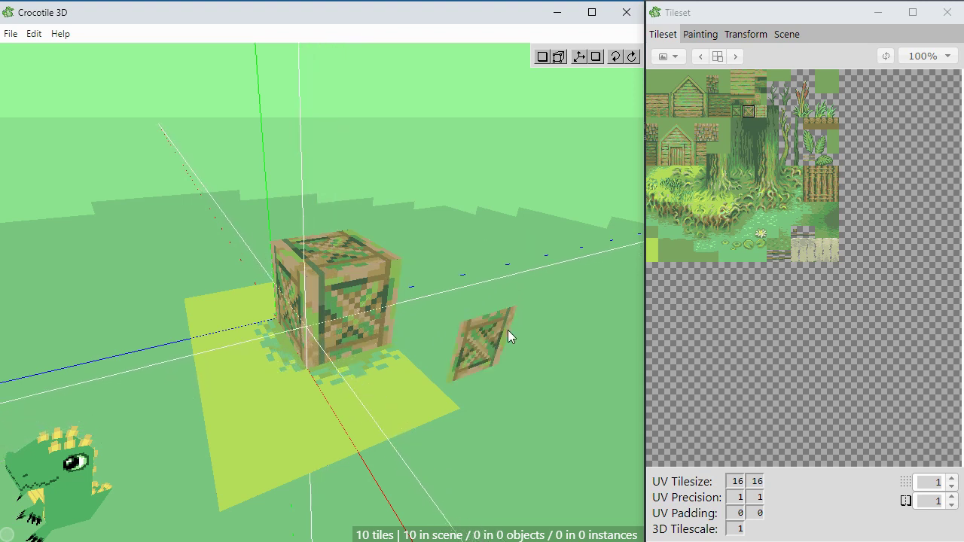
# Step: Orbit to an angled top view and set the grid subdivision to 4
pyautogui.press('shift')
pyautogui.moveTo(383, 366); pyautogui.dragTo(373, 366, button='right')
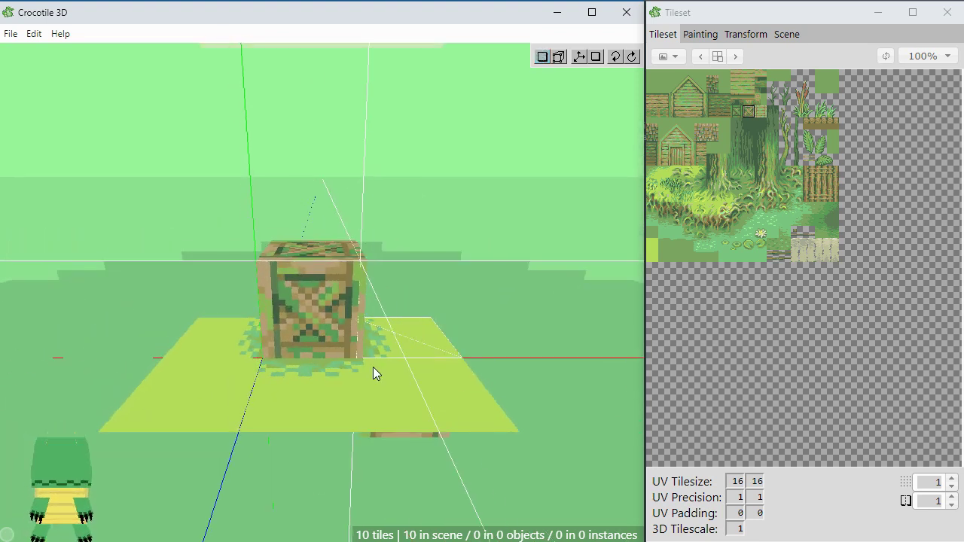
pyautogui.press('shift')
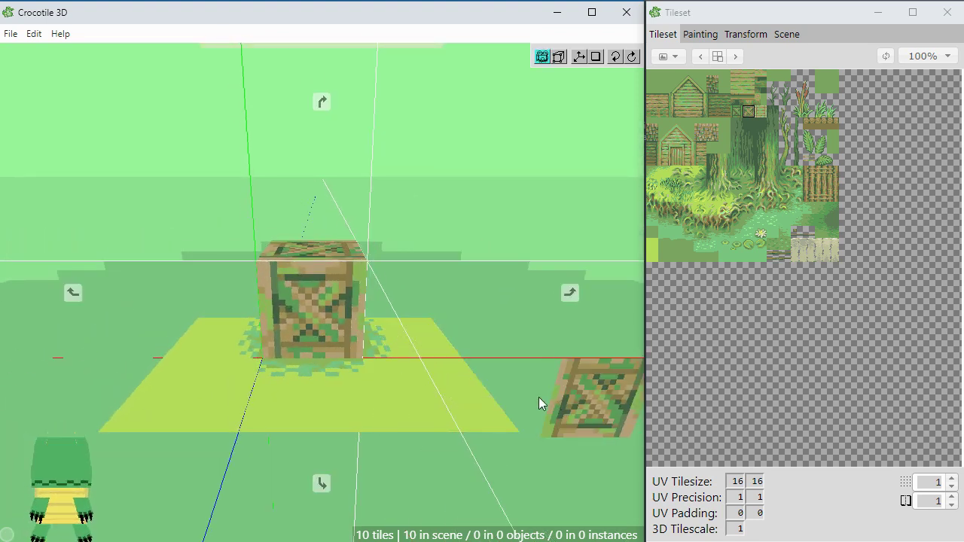
pyautogui.moveTo(513, 398); pyautogui.dragTo(871, 467, button='right')
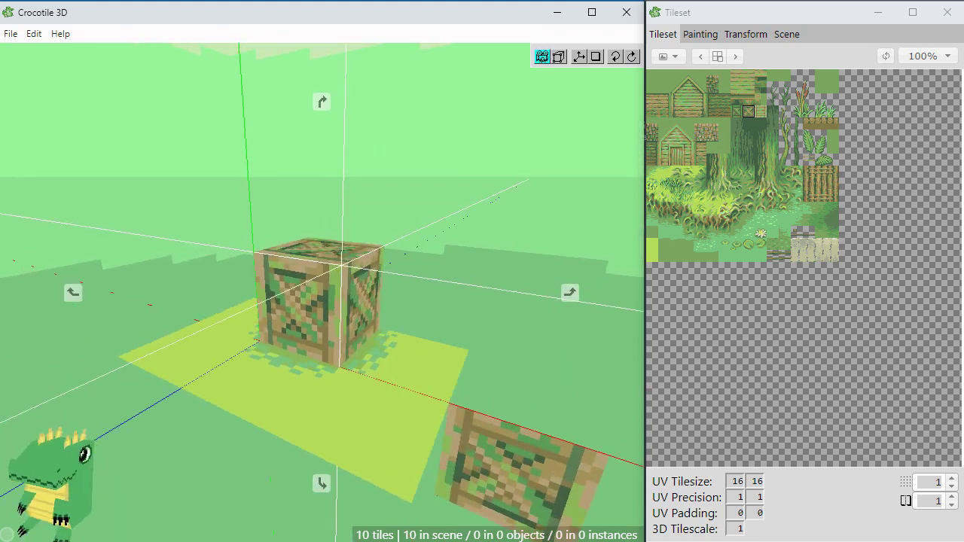
pyautogui.click(953, 478)
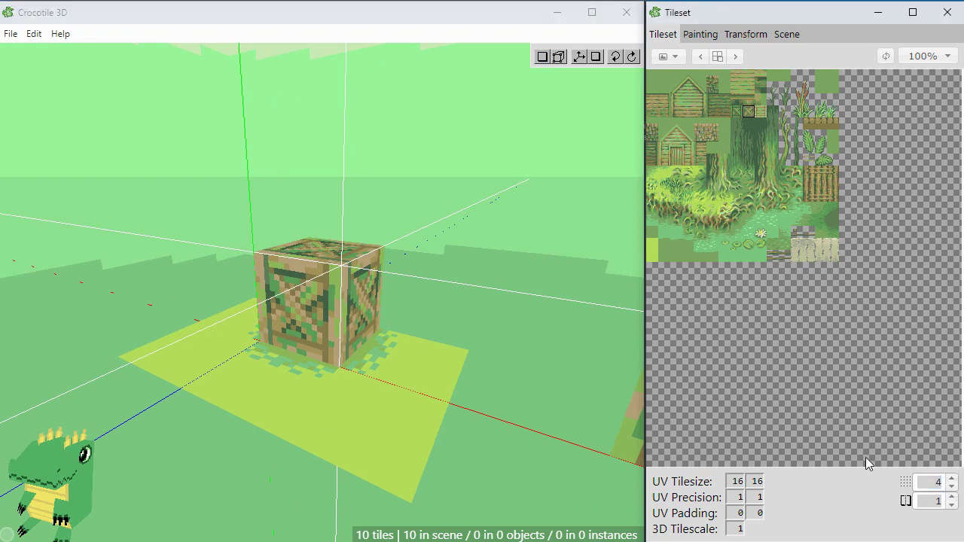
# Step: Stand two upright crate tiles on top of the crate
pyautogui.moveTo(470, 322); pyautogui.dragTo(470, 322, button='right')
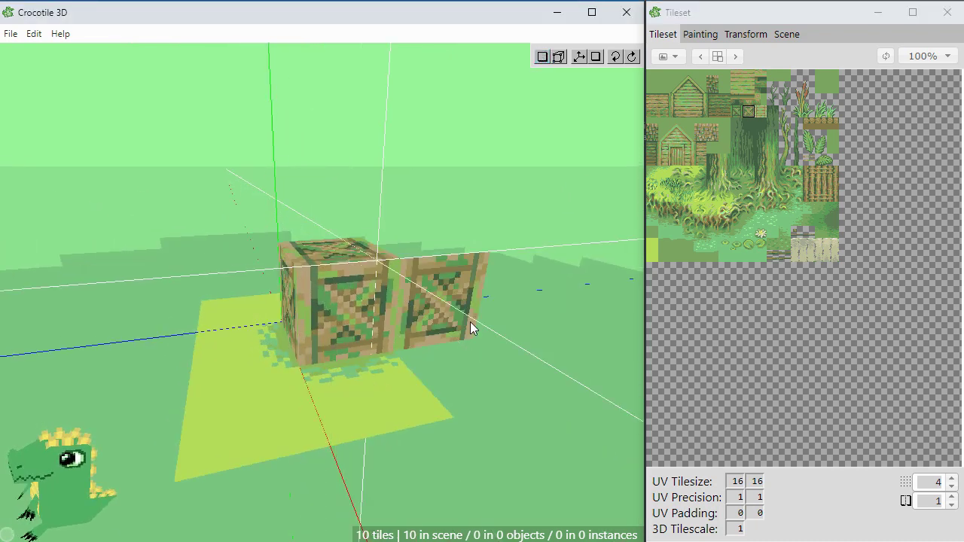
pyautogui.moveTo(387, 369); pyautogui.dragTo(355, 377, button='right')
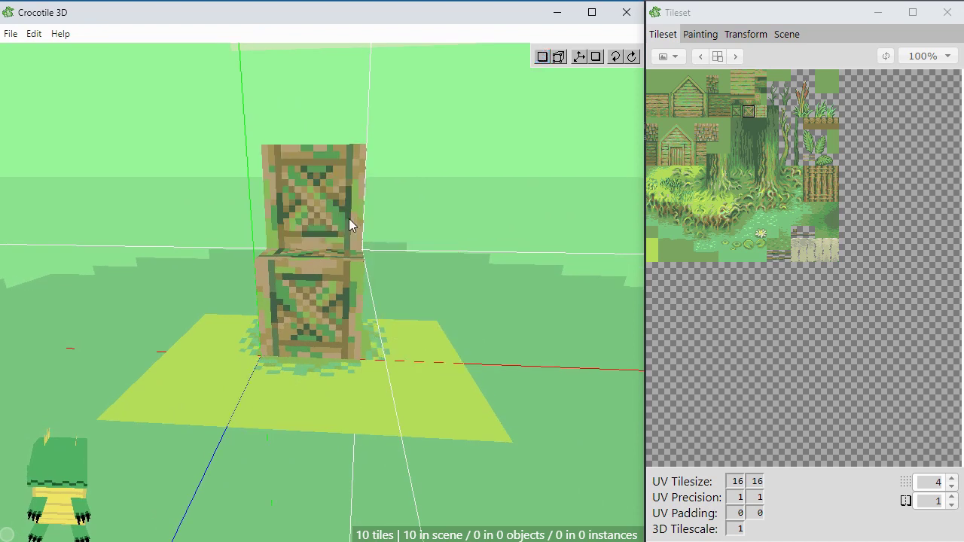
pyautogui.click(416, 293)
pyautogui.moveTo(417, 292); pyautogui.dragTo(417, 287, button='right')
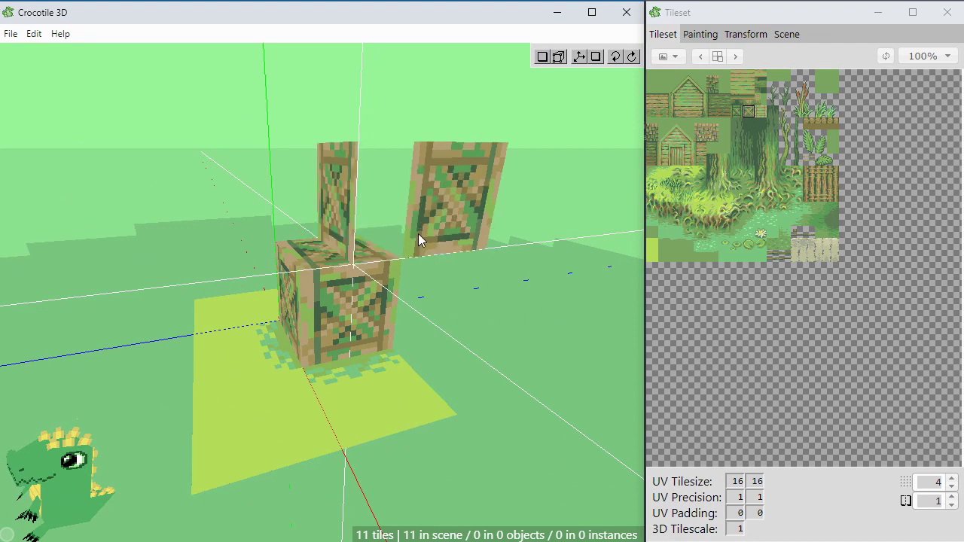
pyautogui.click(452, 258)
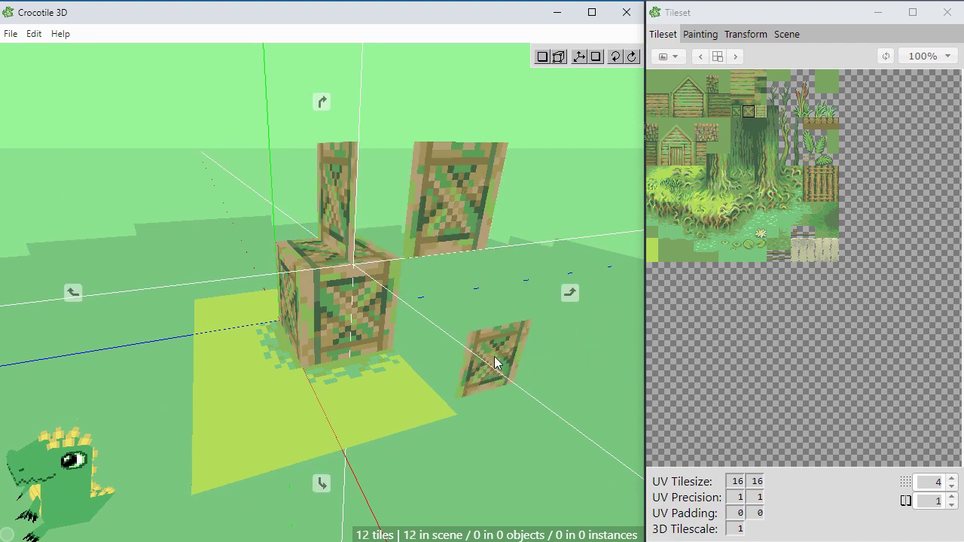
pyautogui.moveTo(497, 358)
pyautogui.mouseDown(button='right')
pyautogui.moveTo(467, 373)
pyautogui.moveTo(504, 355)
pyautogui.mouseUp(button='right')
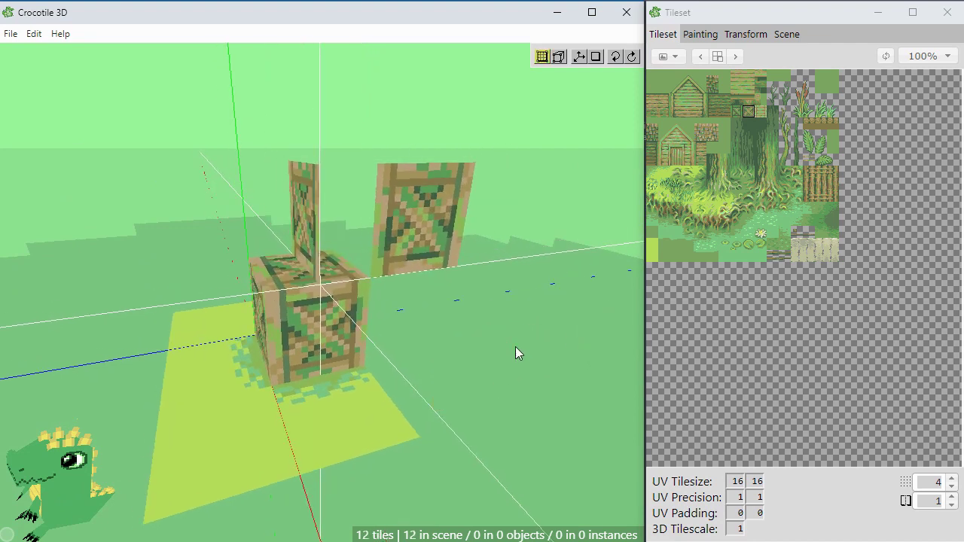
pyautogui.press('Tab')
pyautogui.click(543, 57)
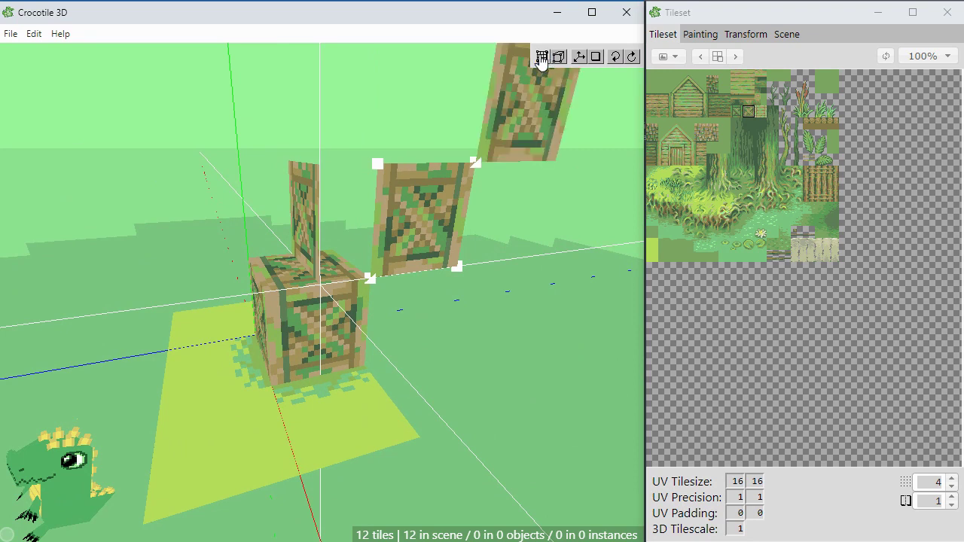
pyautogui.click(541, 58)
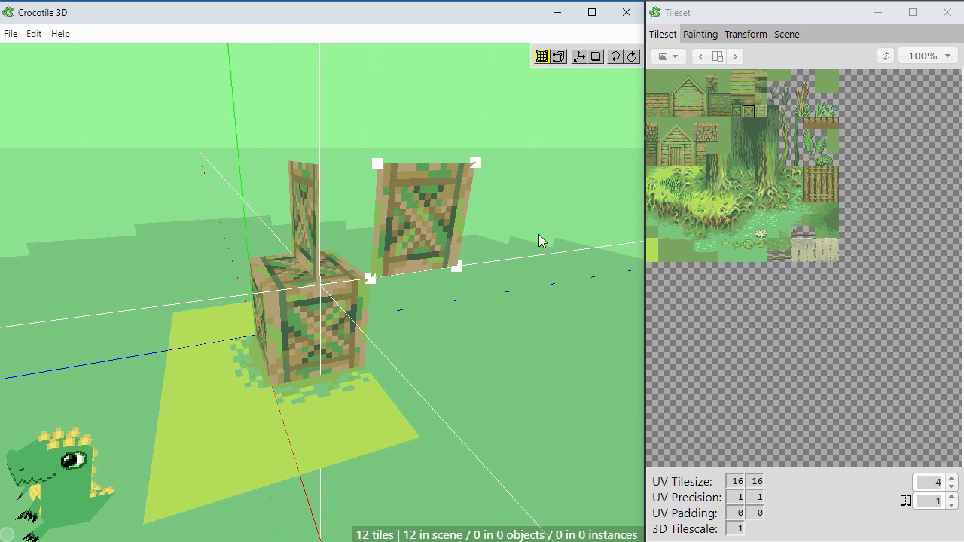
pyautogui.moveTo(313, 226); pyautogui.dragTo(388, 128)
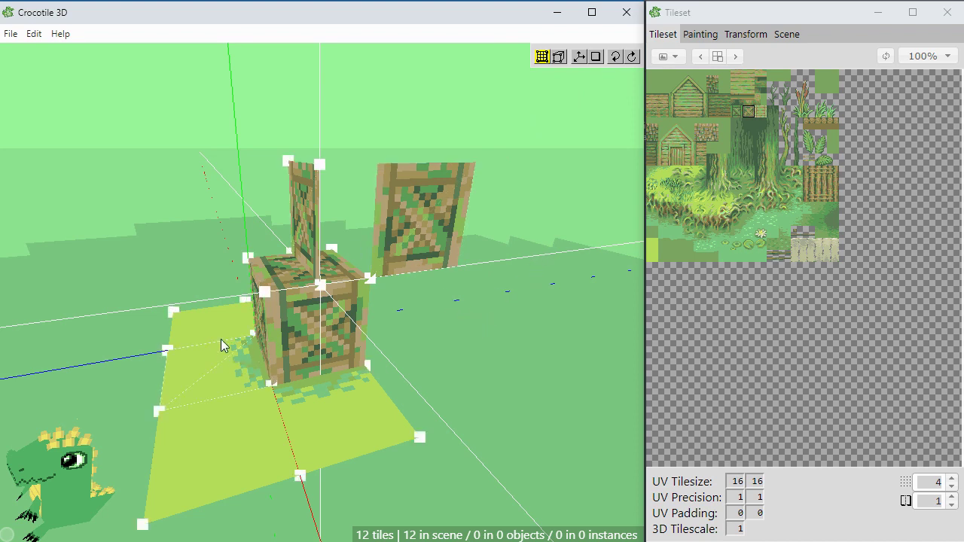
pyautogui.keyDown('shift'); pyautogui.click(362, 301); pyautogui.keyUp('shift')
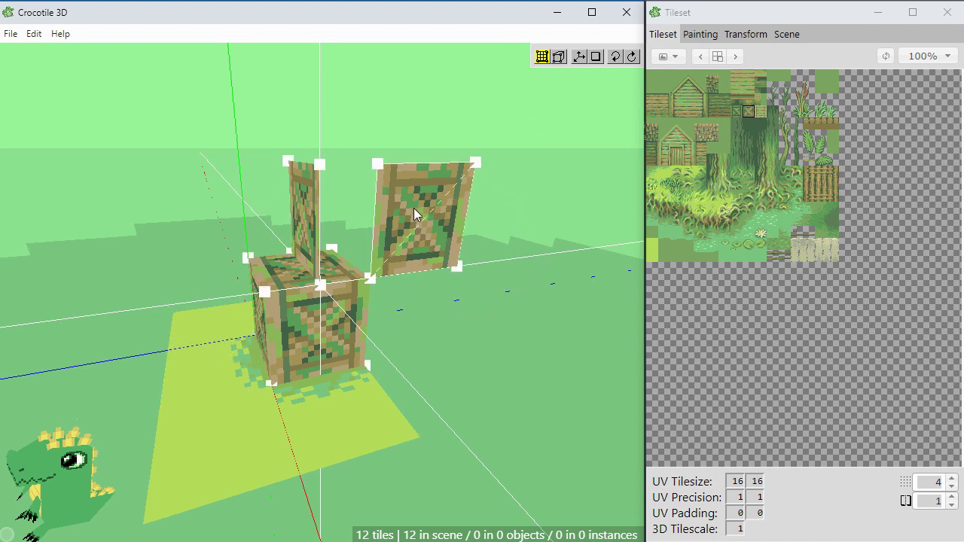
pyautogui.keyDown('shift'); pyautogui.click(247, 361); pyautogui.keyUp('shift')
pyautogui.click(378, 165)
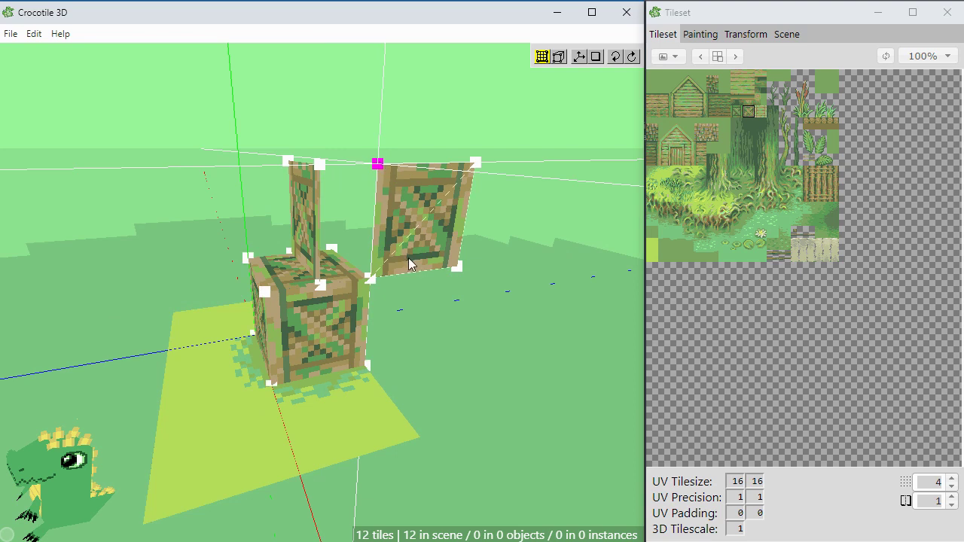
pyautogui.click(408, 259)
pyautogui.click(378, 164)
pyautogui.keyDown('shift'); pyautogui.click(476, 162); pyautogui.keyUp('shift')
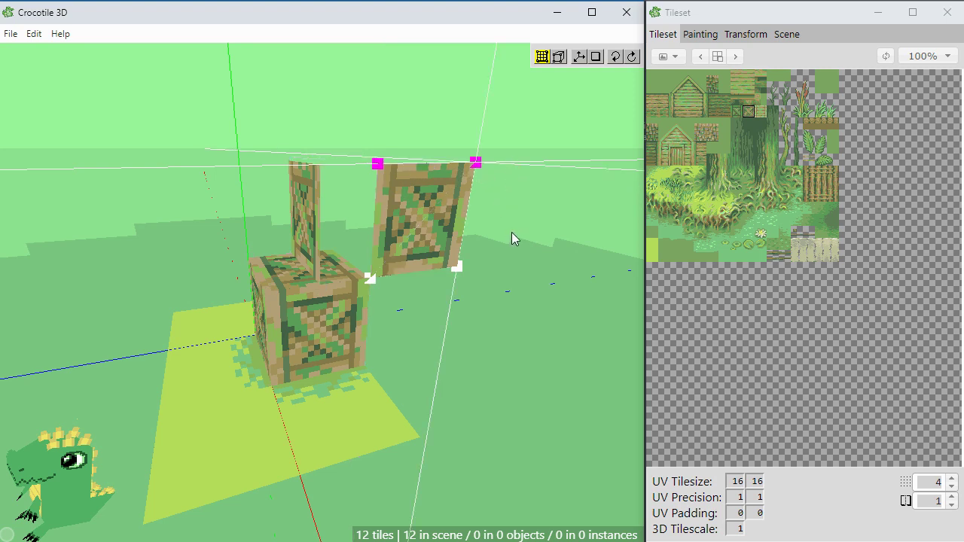
pyautogui.moveTo(507, 238)
pyautogui.mouseDown()
pyautogui.moveTo(483, 266)
pyautogui.moveTo(283, 300)
pyautogui.mouseUp()
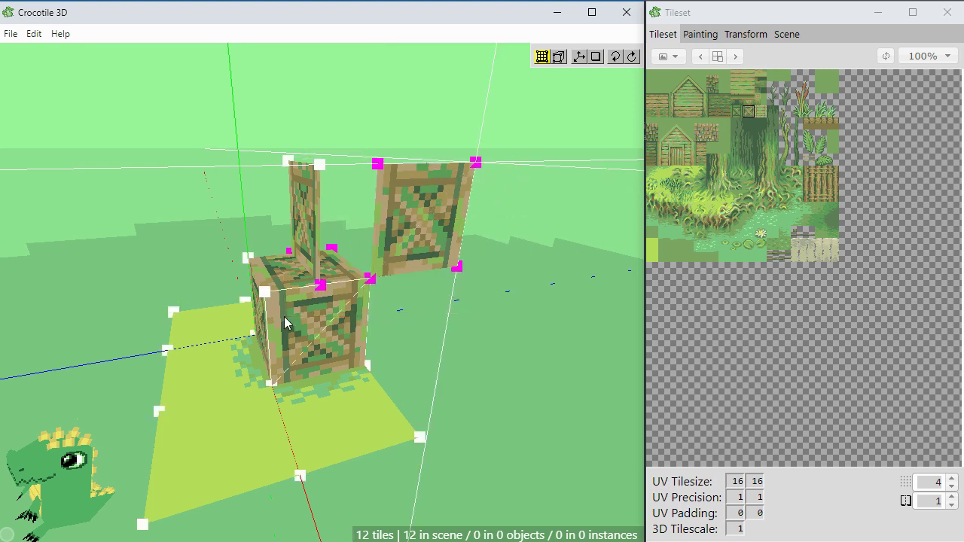
pyautogui.click(425, 358)
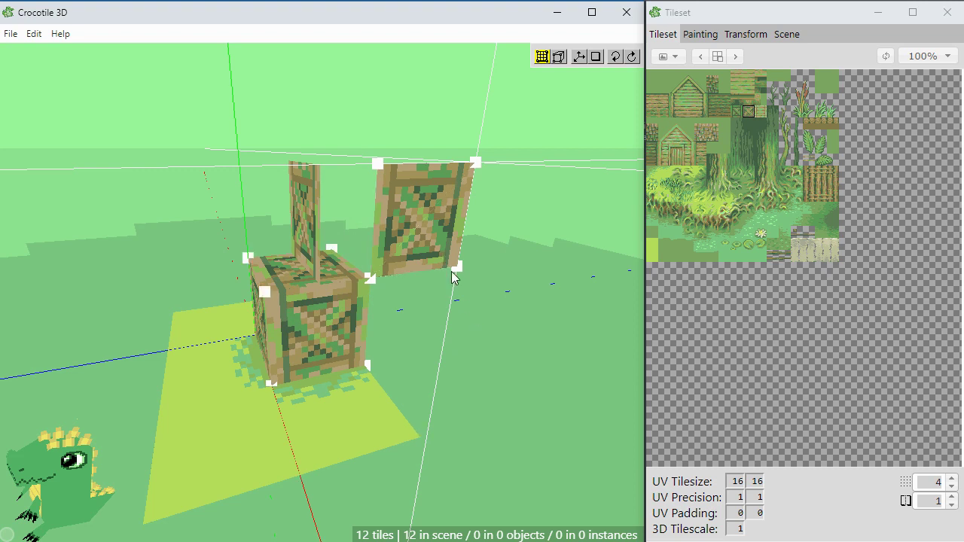
pyautogui.click(429, 220)
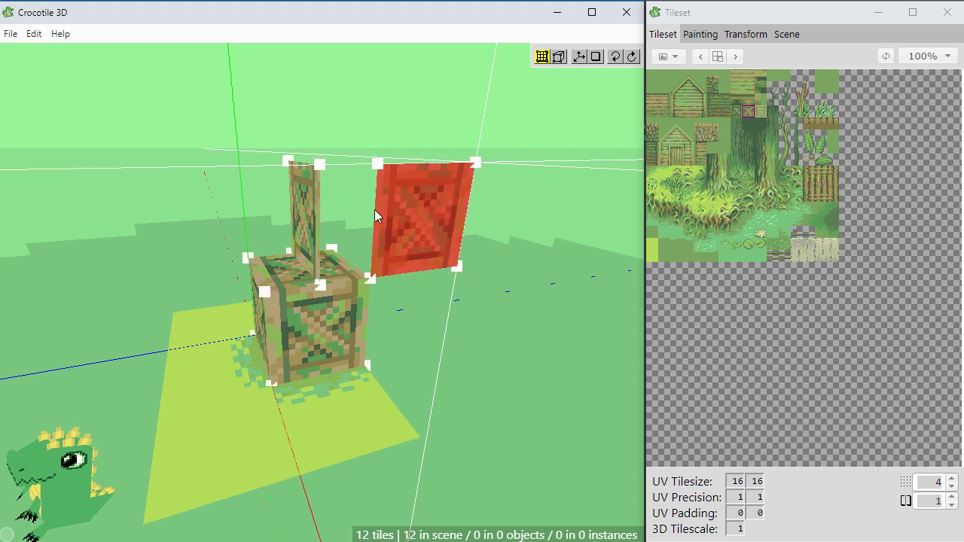
pyautogui.keyDown('shift'); pyautogui.click(318, 207); pyautogui.keyUp('shift')
pyautogui.keyDown('shift'); pyautogui.click(337, 324); pyautogui.keyUp('shift')
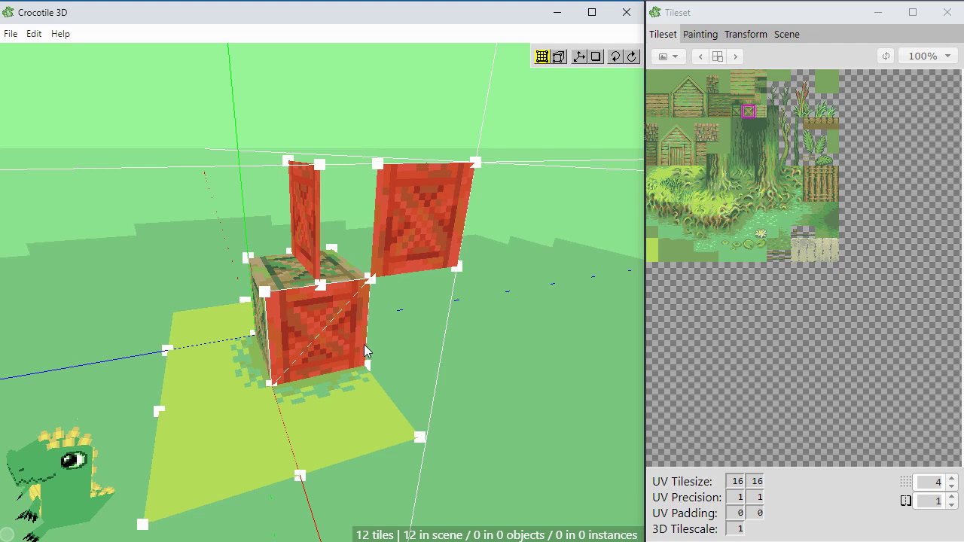
pyautogui.press('Escape')
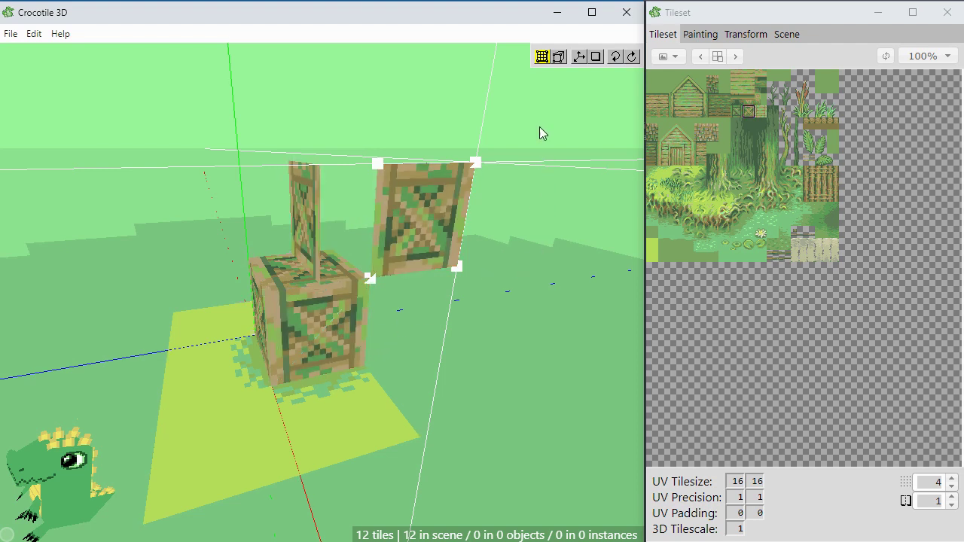
pyautogui.moveTo(538, 124); pyautogui.dragTo(266, 213)
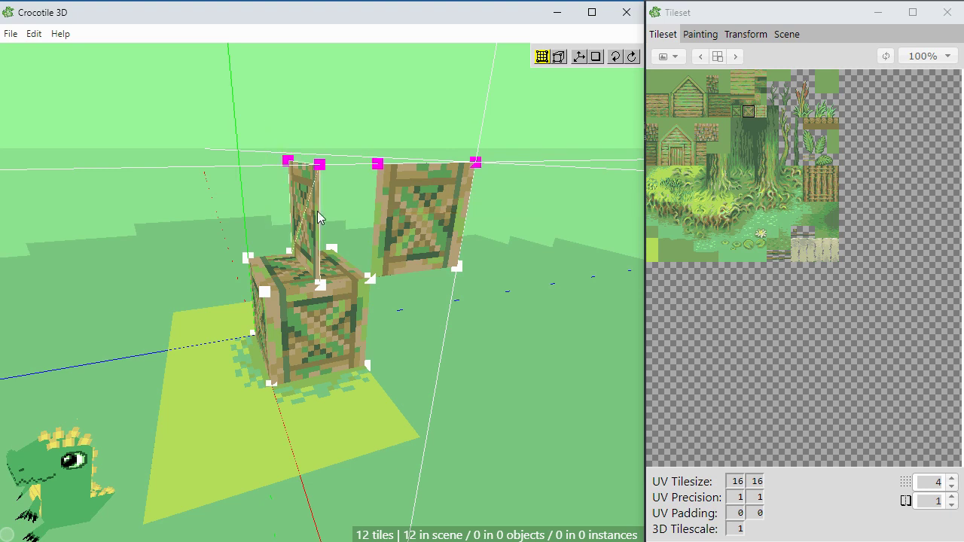
pyautogui.keyDown('shift'); pyautogui.click(404, 204); pyautogui.keyUp('shift')
pyautogui.keyDown('shift'); pyautogui.click(341, 314); pyautogui.keyUp('shift')
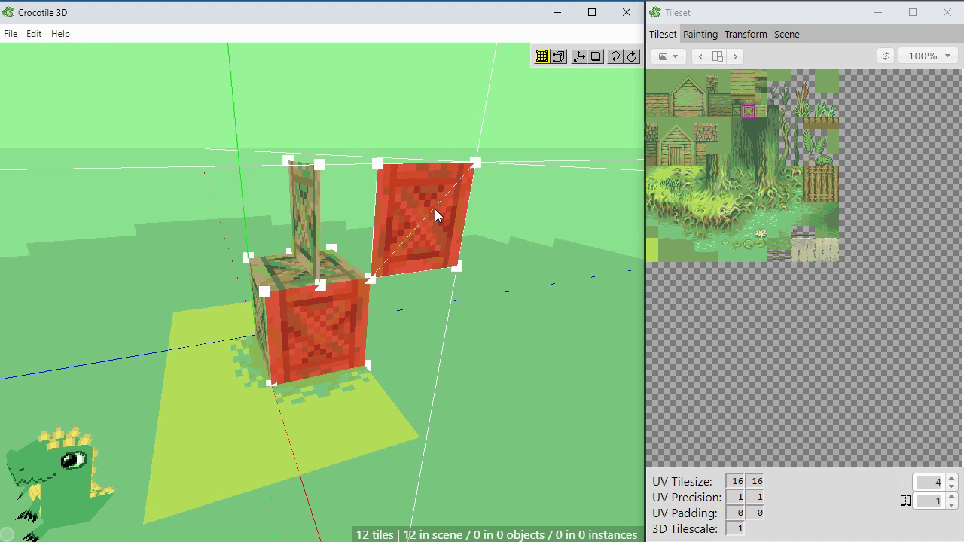
pyautogui.press('Escape')
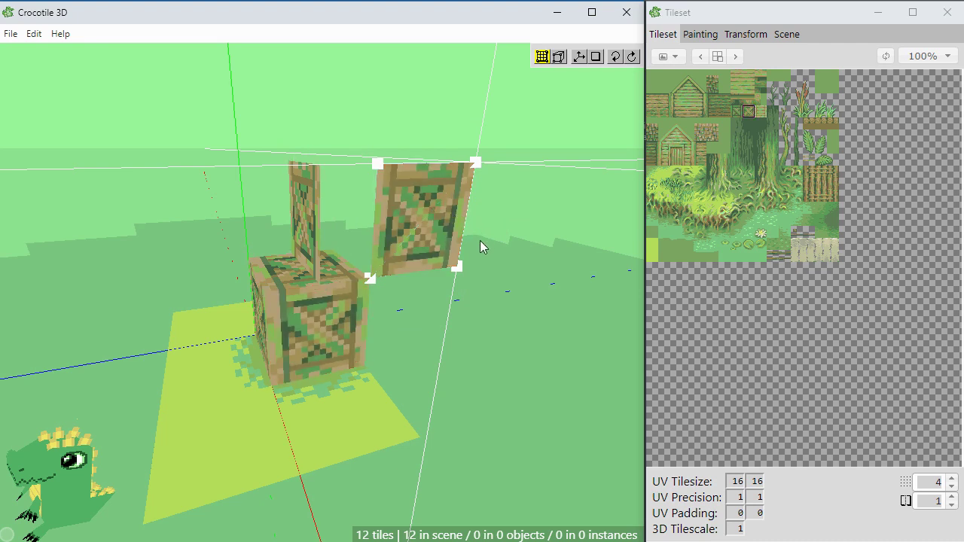
# Step: Select the top crate and shift and rotate it back onto the lower crate
pyautogui.click(410, 234)
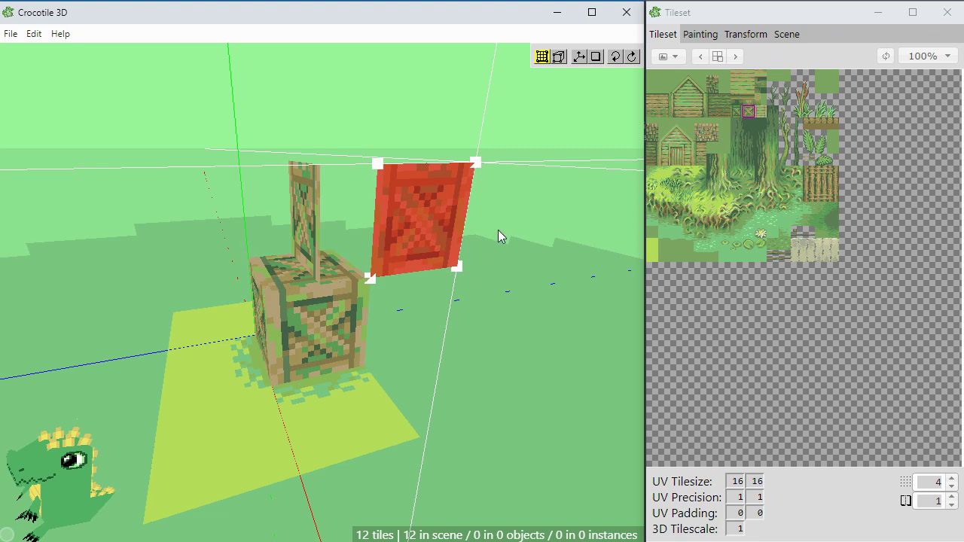
pyautogui.press('Left')
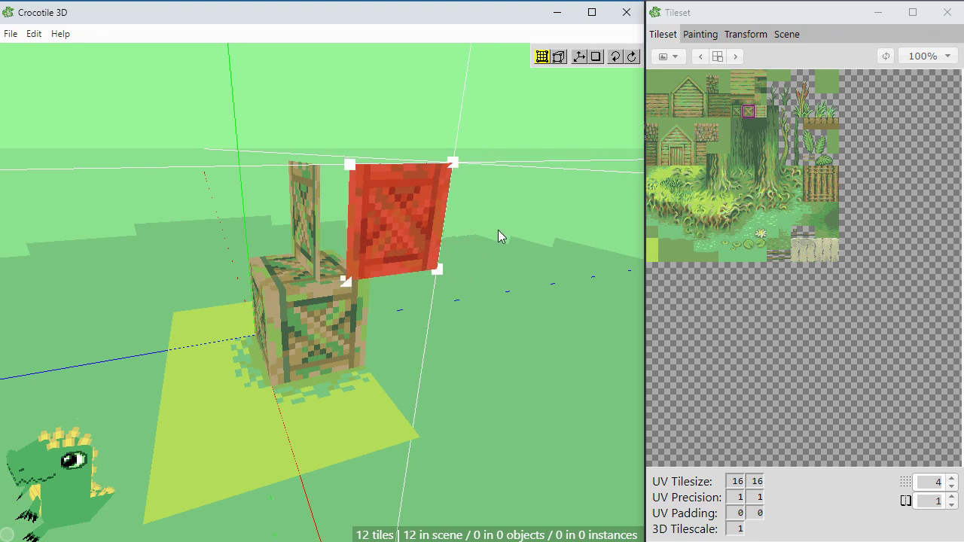
pyautogui.press('Left')
pyautogui.press('Up')
pyautogui.press('Right')
pyautogui.press('Down')
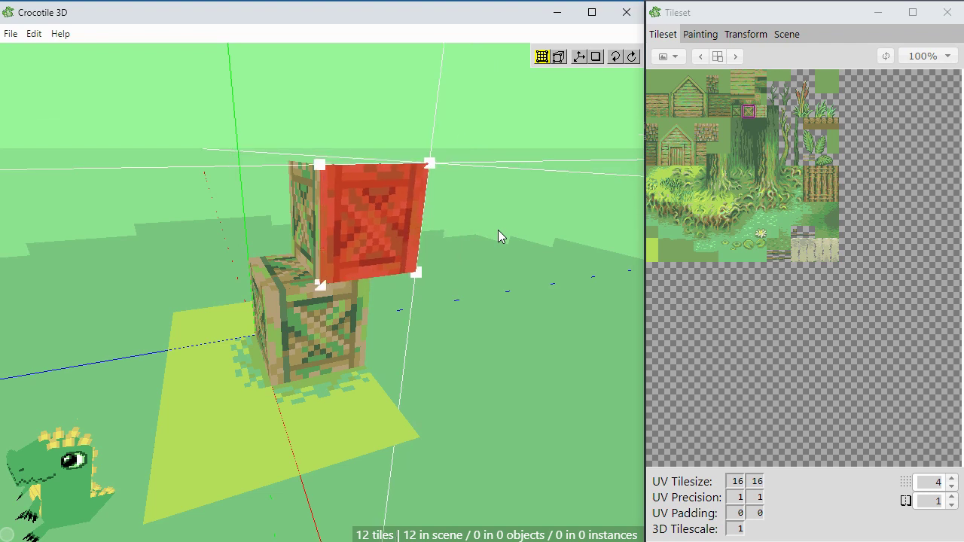
pyautogui.press('Tab')
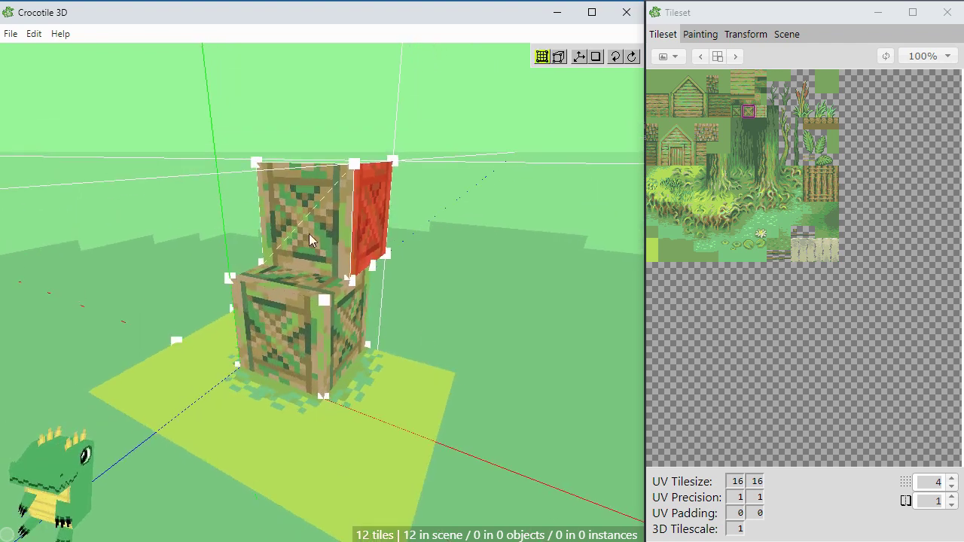
pyautogui.doubleClick(311, 223)
pyautogui.press('Right')
pyautogui.press('Right')
pyautogui.press('Right')
pyautogui.press('Right')
pyautogui.press('Escape')
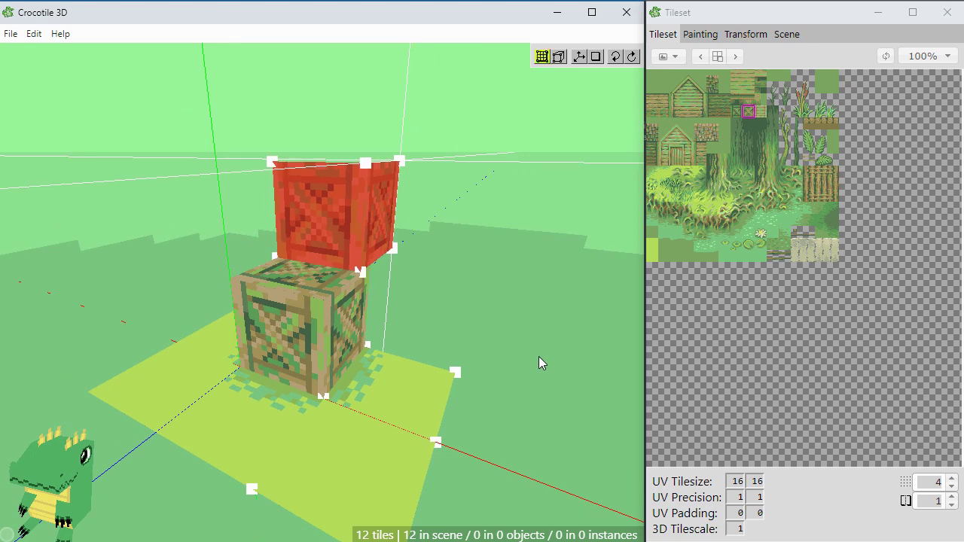
pyautogui.click(533, 300)
# Step: Box-select the top crate's upper vertices and nudge them until the crate stands upright
pyautogui.moveTo(533, 296); pyautogui.dragTo(310, 137, button='right')
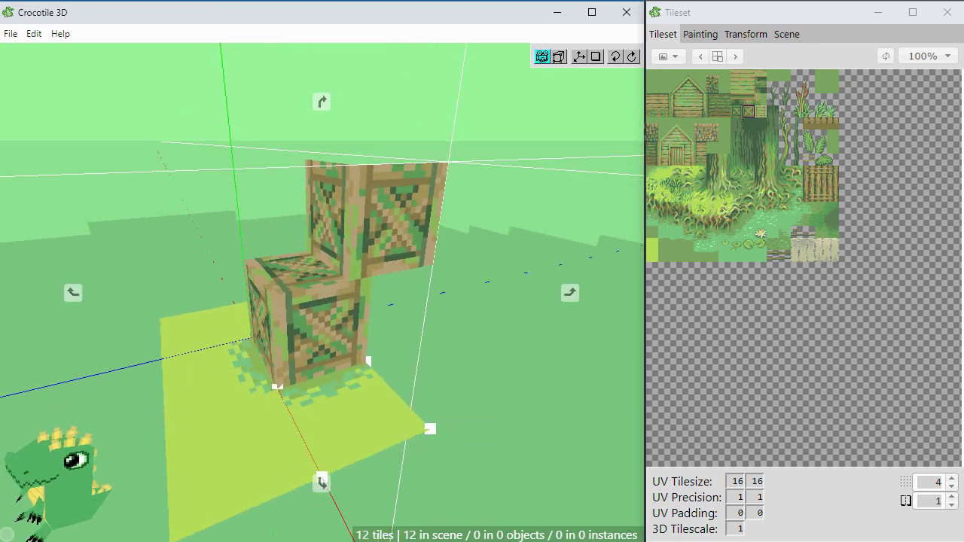
pyautogui.moveTo(363, 160); pyautogui.dragTo(490, 190)
pyautogui.press('Left')
pyautogui.press('Right')
pyautogui.press('Right')
pyautogui.press('Right')
pyautogui.press('Left')
pyautogui.press('Left')
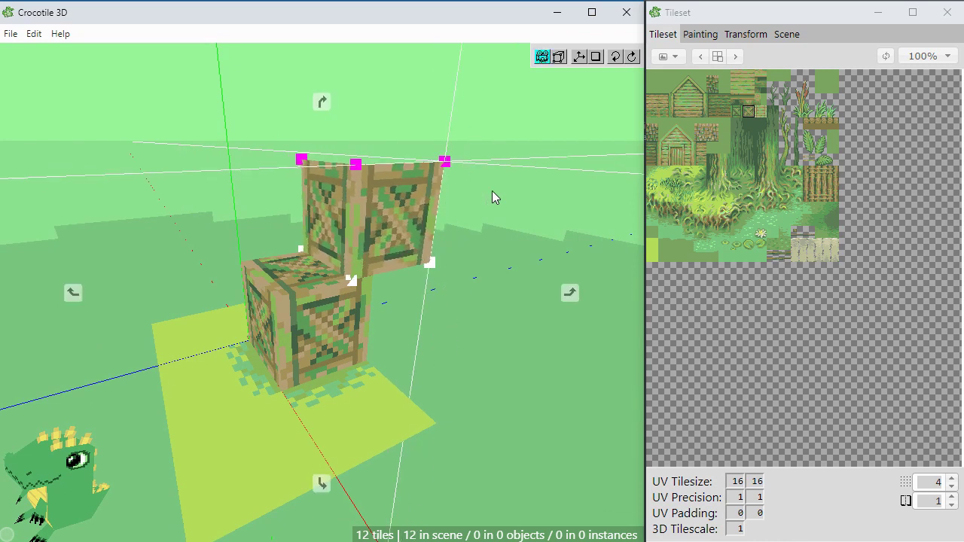
pyautogui.moveTo(492, 190); pyautogui.dragTo(458, 243, button='right')
pyautogui.press('Down')
pyautogui.press('Down')
pyautogui.press('Up')
pyautogui.press('Up')
pyautogui.click(463, 255)
pyautogui.moveTo(489, 296); pyautogui.dragTo(480, 301, button='right')
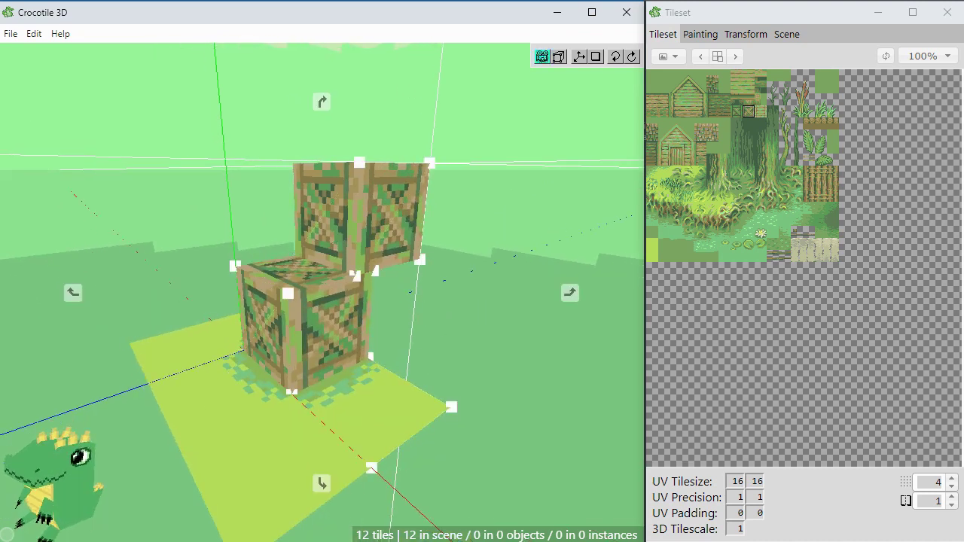
pyautogui.moveTo(252, 349); pyautogui.dragTo(436, 353, button='right')
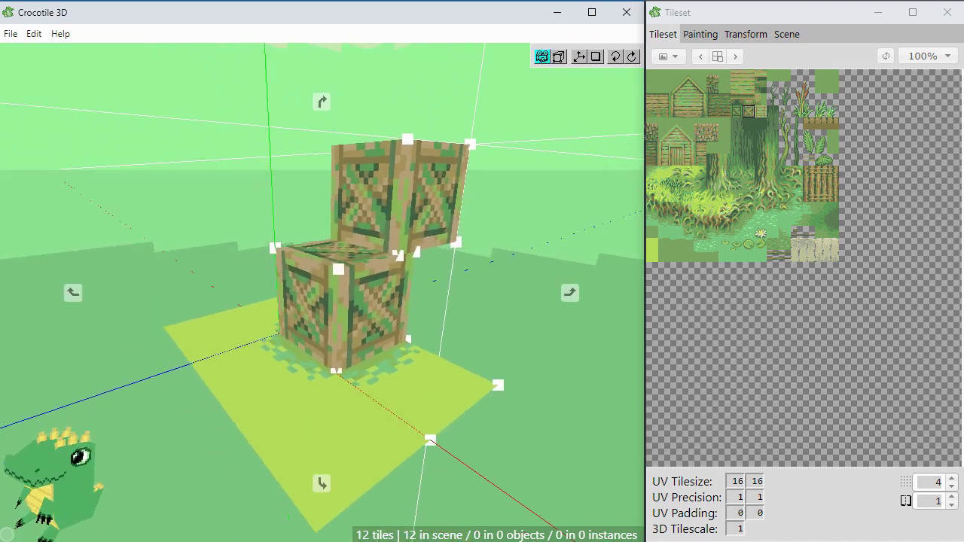
pyautogui.click(341, 330)
pyautogui.keyDown('shift'); pyautogui.click(373, 343); pyautogui.keyUp('shift')
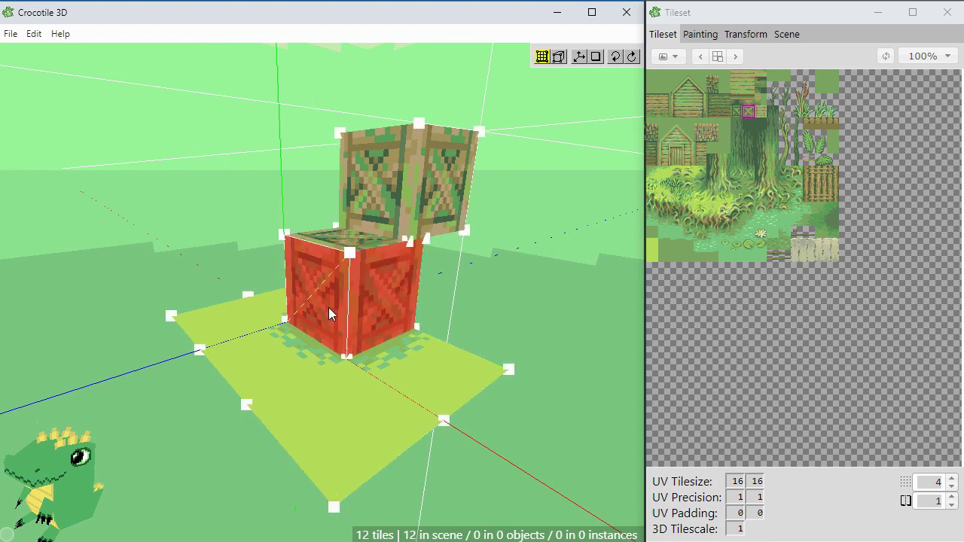
pyautogui.press('v')
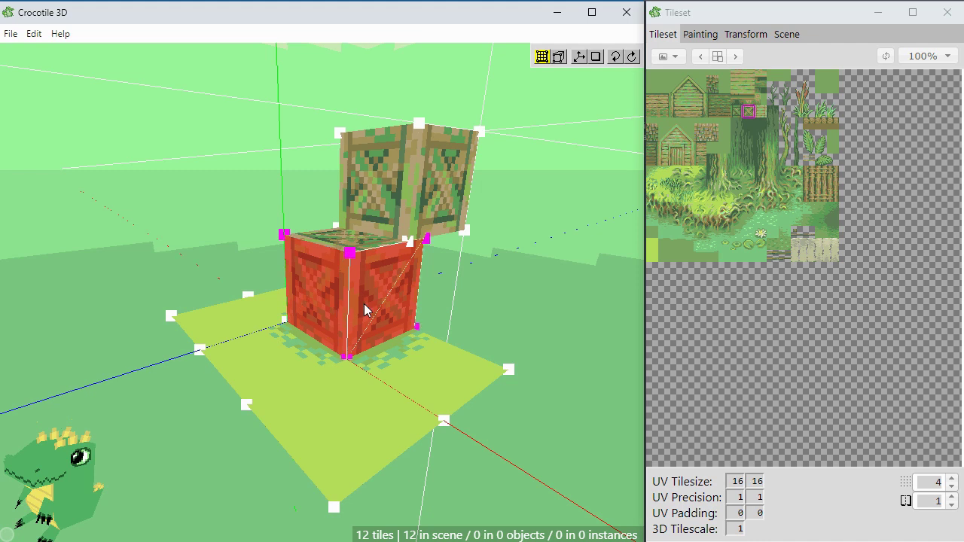
pyautogui.moveTo(348, 313)
pyautogui.mouseDown(button='right')
pyautogui.moveTo(392, 301)
pyautogui.moveTo(344, 305)
pyautogui.mouseUp(button='right')
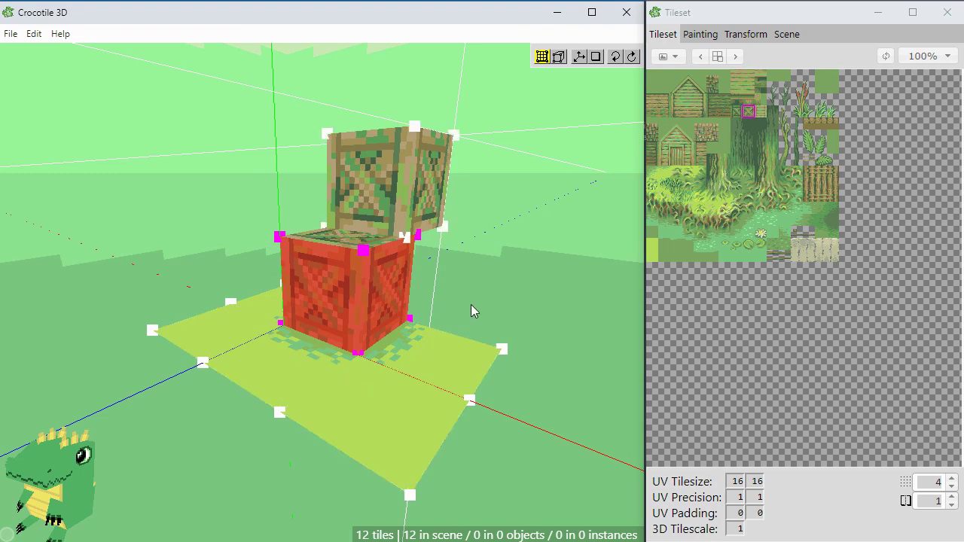
pyautogui.hotkey('ctrl', 'z')
pyautogui.hotkey('ctrl', 'y')
pyautogui.hotkey('ctrl', 'z')
pyautogui.hotkey('ctrl', 'z')
pyautogui.hotkey('ctrl', 'z')
pyautogui.hotkey('ctrl', 'z')
pyautogui.hotkey('ctrl', 'z')
pyautogui.hotkey('ctrl', 'z')
pyautogui.hotkey('ctrl', 'z')
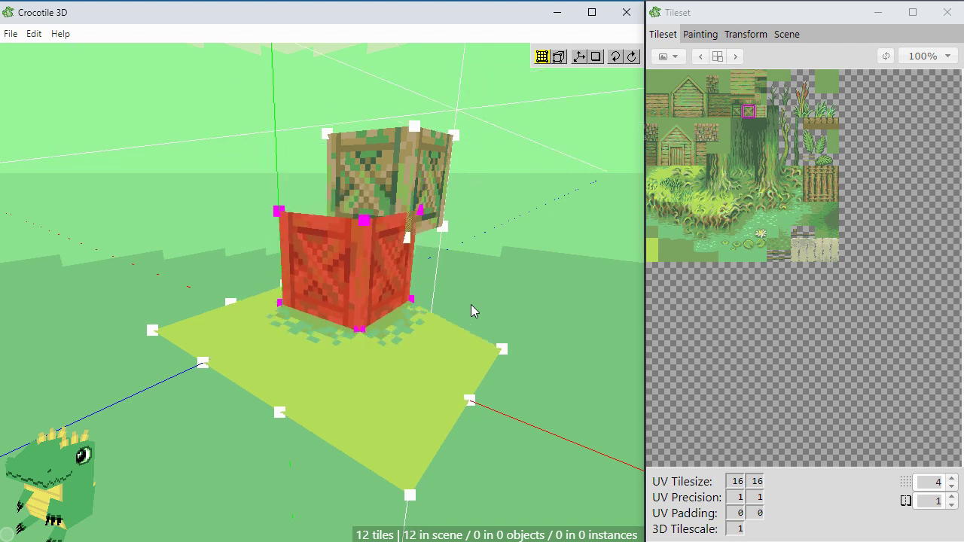
pyautogui.hotkey('ctrl', 'z')
pyautogui.hotkey('ctrl', 'y')
pyautogui.hotkey('ctrl', 'z')
pyautogui.hotkey('ctrl', 'z')
pyautogui.hotkey('ctrl', 'y')
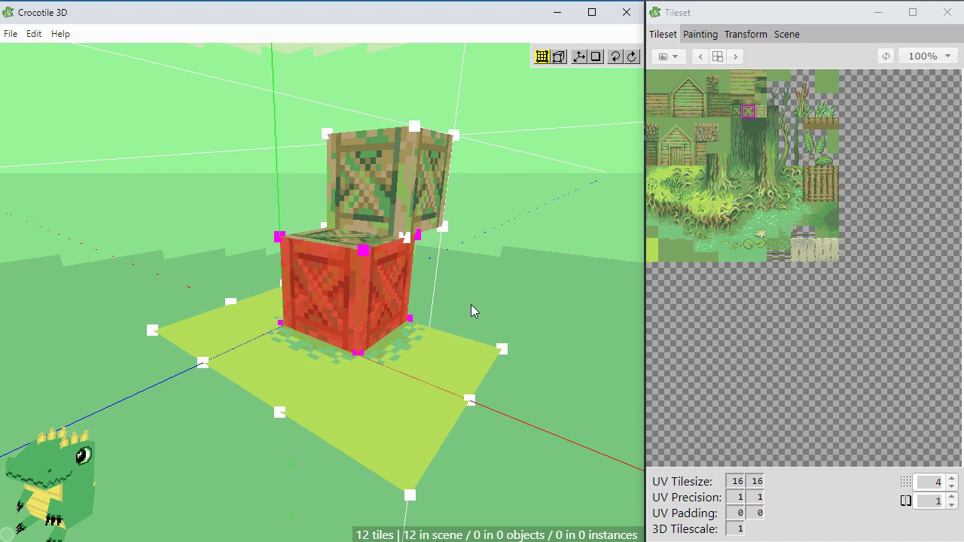
pyautogui.press('Escape')
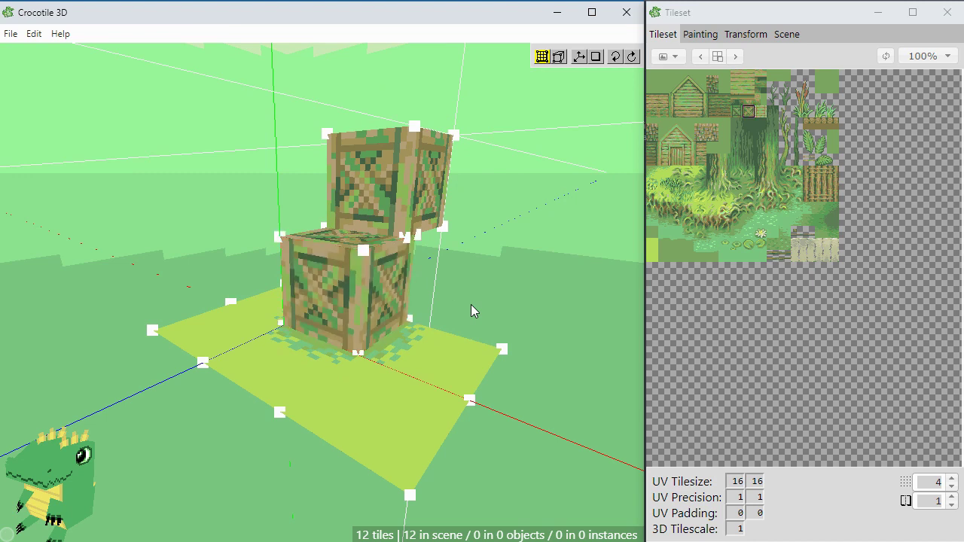
# Step: Box-select the extra crate tiles and remove them, leaving one crate on six tiles
pyautogui.moveTo(492, 295)
pyautogui.mouseDown(button='right')
pyautogui.moveTo(476, 297)
pyautogui.moveTo(491, 214)
pyautogui.mouseUp(button='right')
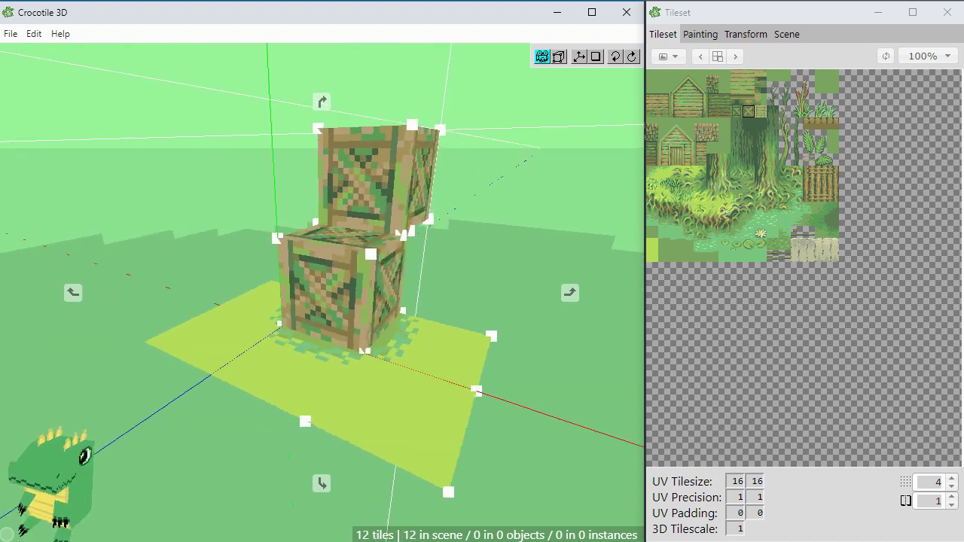
pyautogui.moveTo(439, 157)
pyautogui.mouseDown()
pyautogui.moveTo(217, 392)
pyautogui.moveTo(215, 414)
pyautogui.mouseUp()
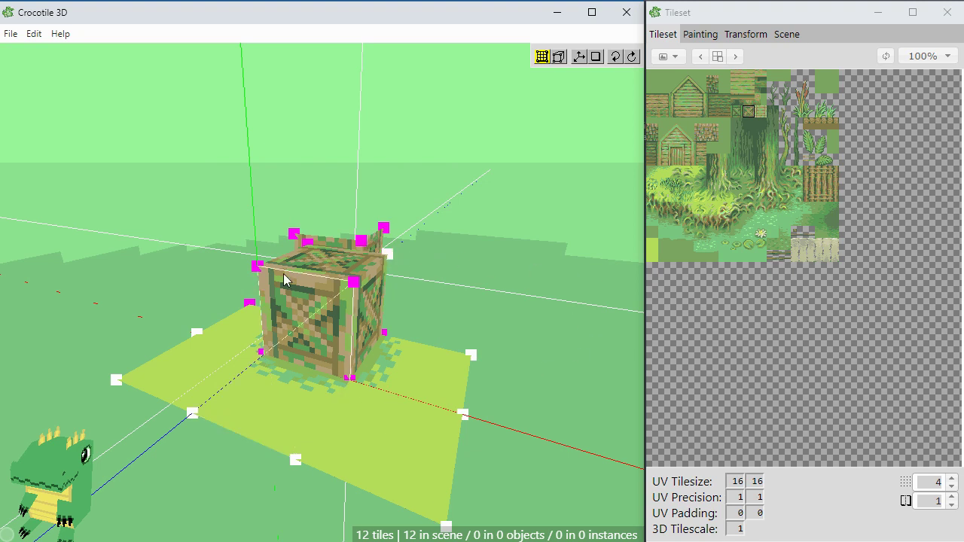
pyautogui.press('r')
pyautogui.moveTo(376, 317); pyautogui.dragTo(495, 319, button='right')
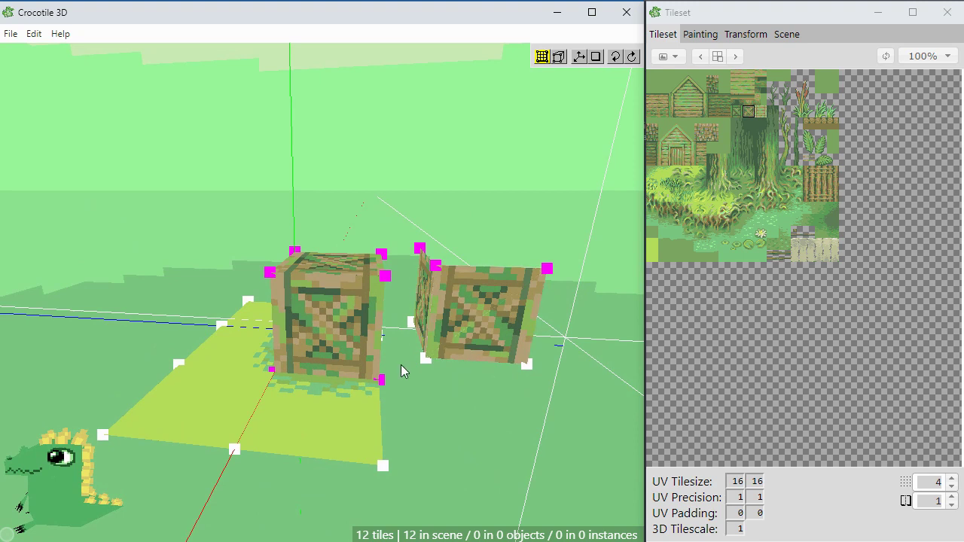
pyautogui.moveTo(401, 384); pyautogui.dragTo(452, 381, button='right')
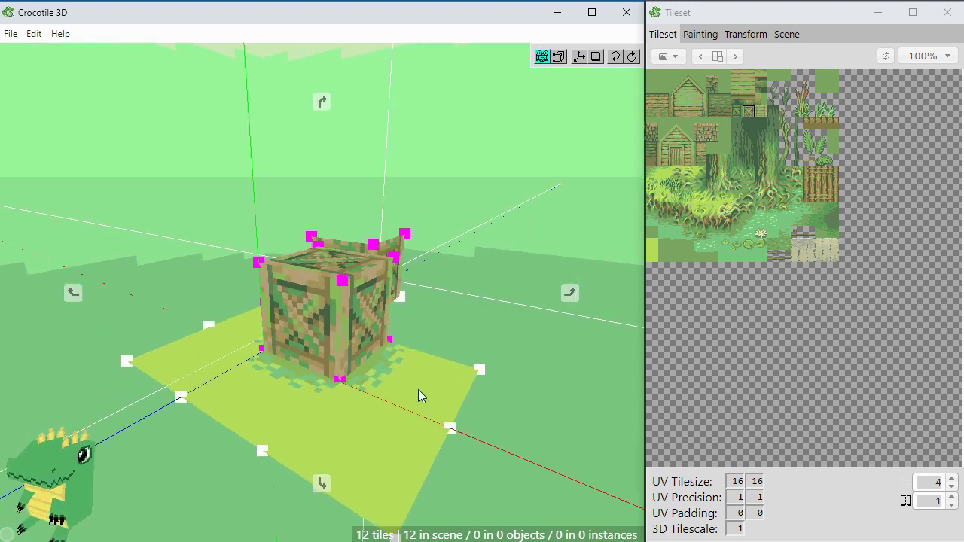
pyautogui.press('Tab')
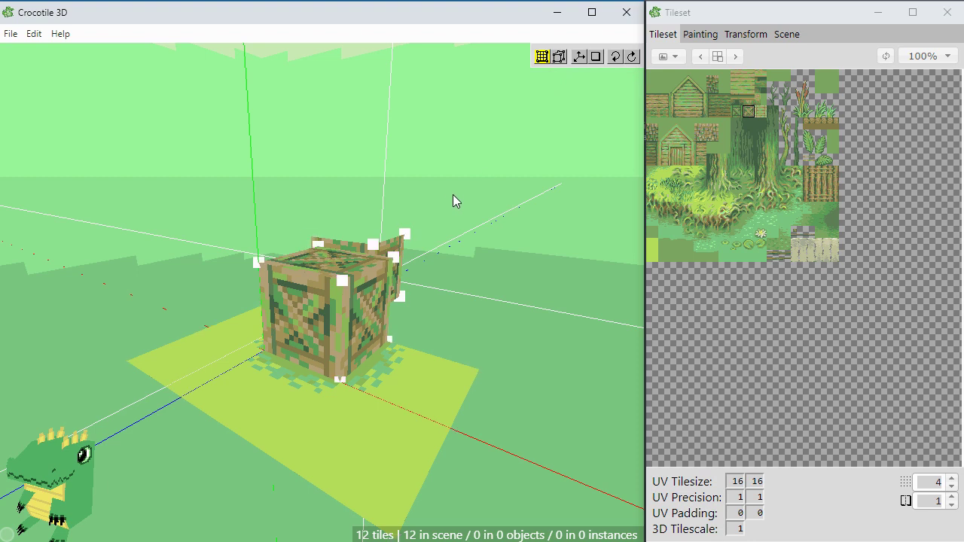
pyautogui.moveTo(486, 171); pyautogui.dragTo(216, 387)
pyautogui.moveTo(577, 333)
pyautogui.mouseDown(button='right')
pyautogui.moveTo(452, 334)
pyautogui.moveTo(425, 361)
pyautogui.mouseUp(button='right')
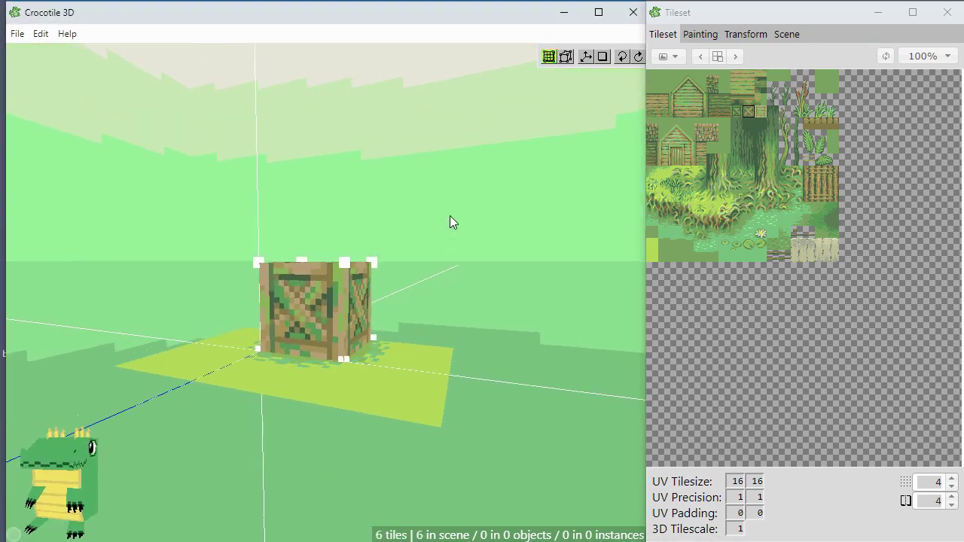
# Step: Box-select the single crate together with its grass floor tiles, orbiting to check
pyautogui.moveTo(446, 194); pyautogui.dragTo(246, 366)
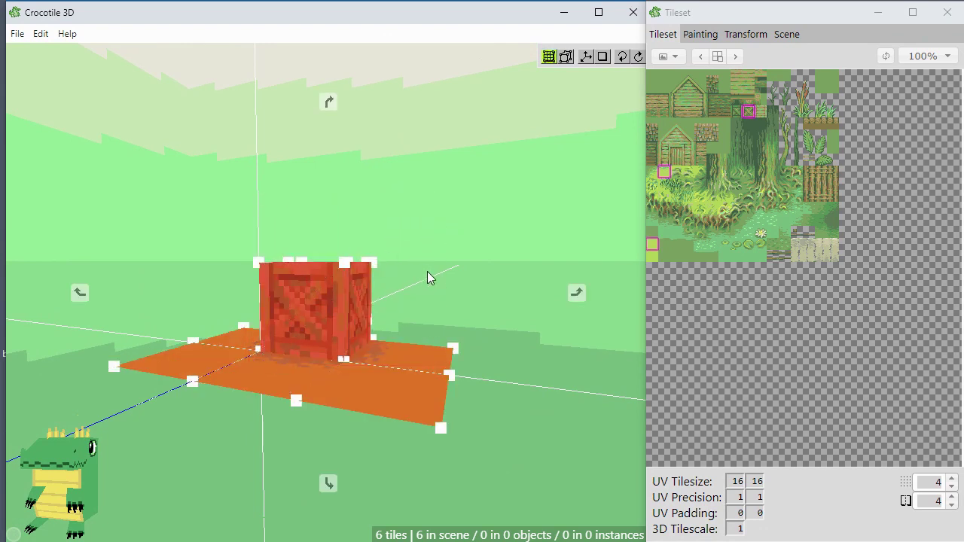
pyautogui.moveTo(432, 275)
pyautogui.mouseDown(button='right')
pyautogui.moveTo(392, 316)
pyautogui.moveTo(476, 232)
pyautogui.mouseUp(button='right')
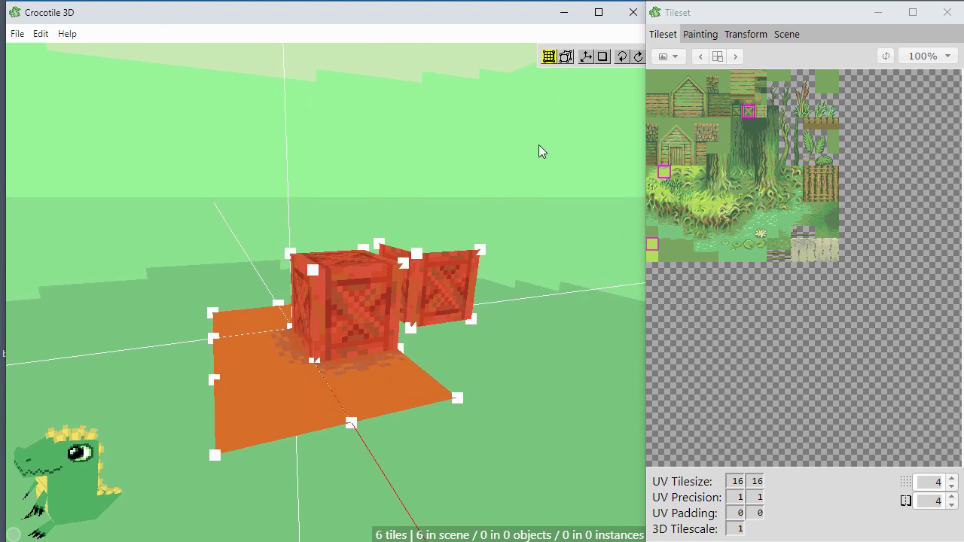
pyautogui.click(556, 116)
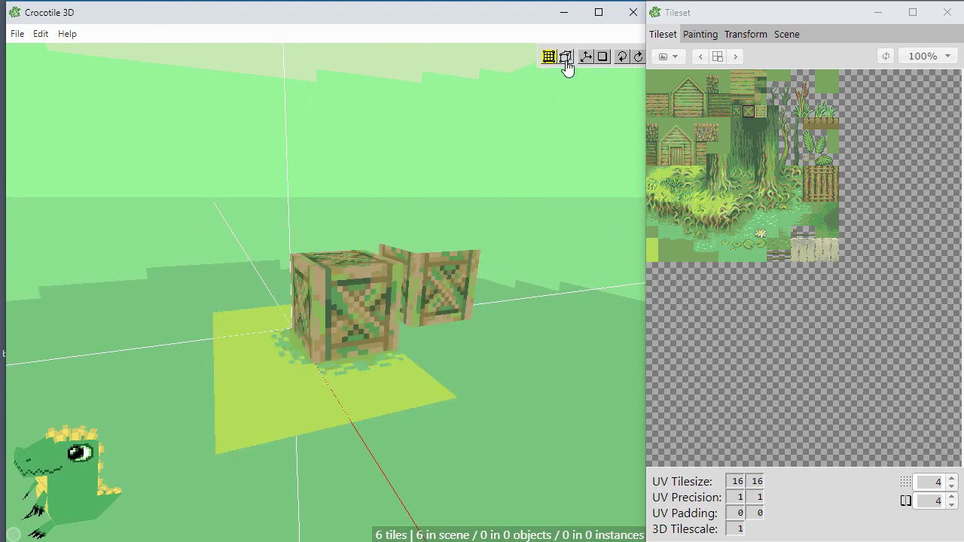
pyautogui.moveTo(516, 183)
pyautogui.mouseDown(button='right')
pyautogui.moveTo(467, 189)
pyautogui.moveTo(480, 241)
pyautogui.mouseUp(button='right')
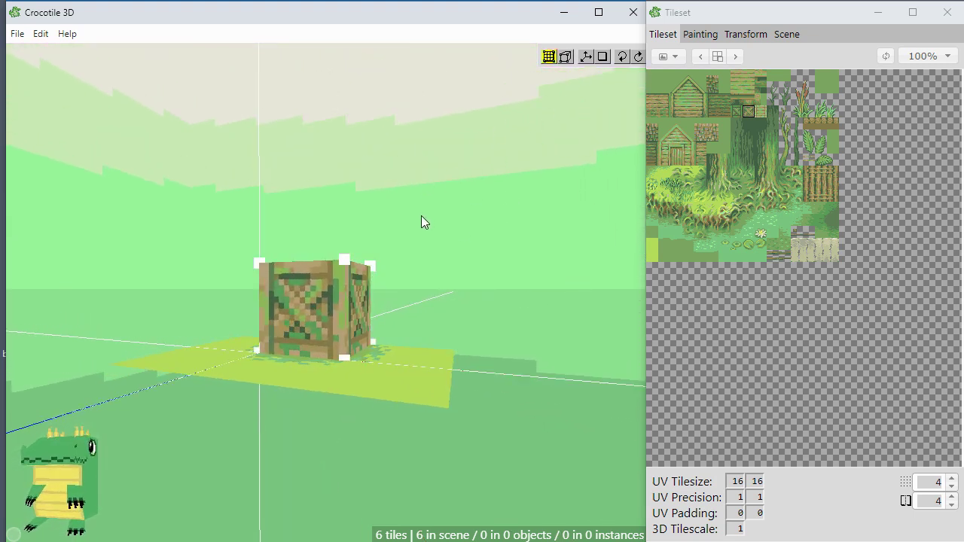
pyautogui.moveTo(437, 216); pyautogui.dragTo(222, 407)
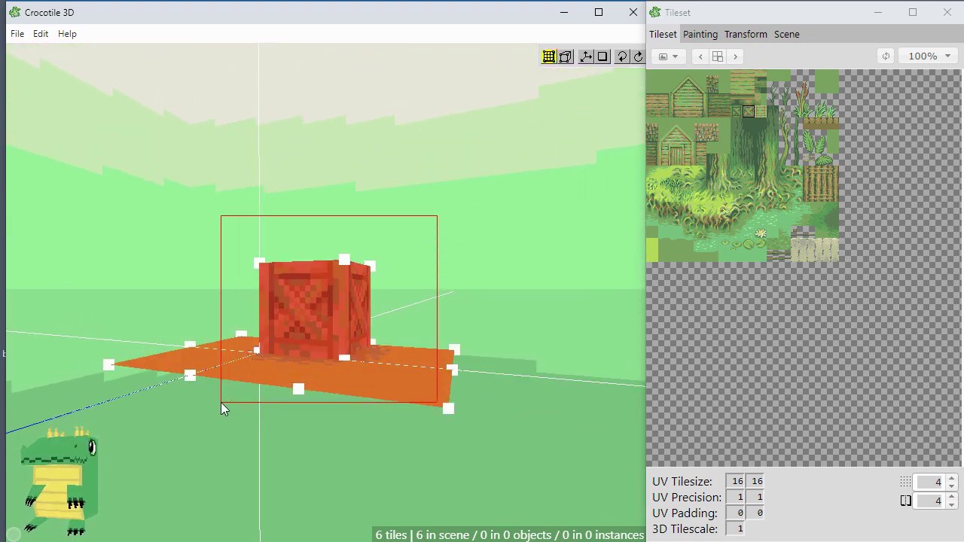
pyautogui.moveTo(222, 402); pyautogui.dragTo(271, 402, button='right')
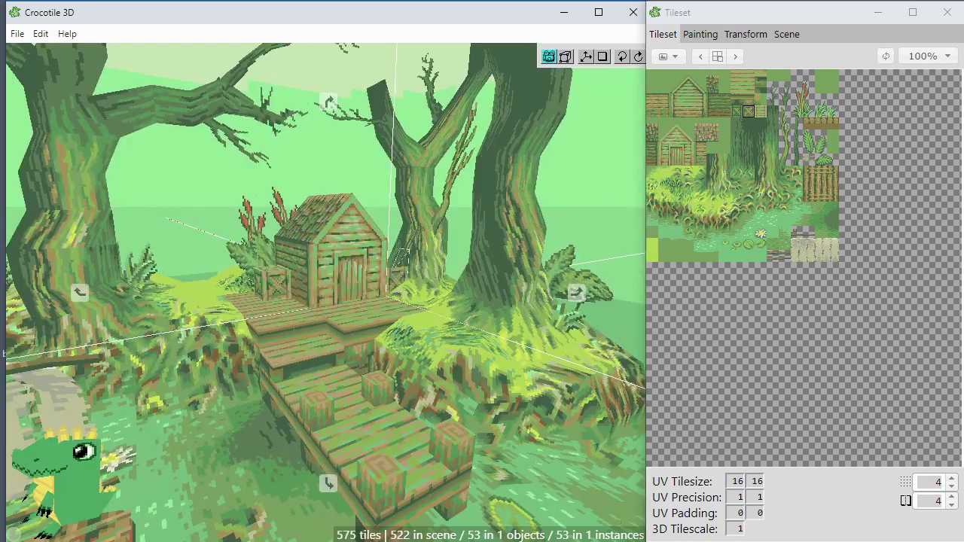
# Step: Orbit and zoom the camera level with the wooden hut in the swamp scene
pyautogui.moveTo(324, 301)
pyautogui.mouseDown(button='right')
pyautogui.moveTo(354, 301)
pyautogui.moveTo(386, 277)
pyautogui.mouseUp(button='right')
pyautogui.scroll(5, 386, 277)
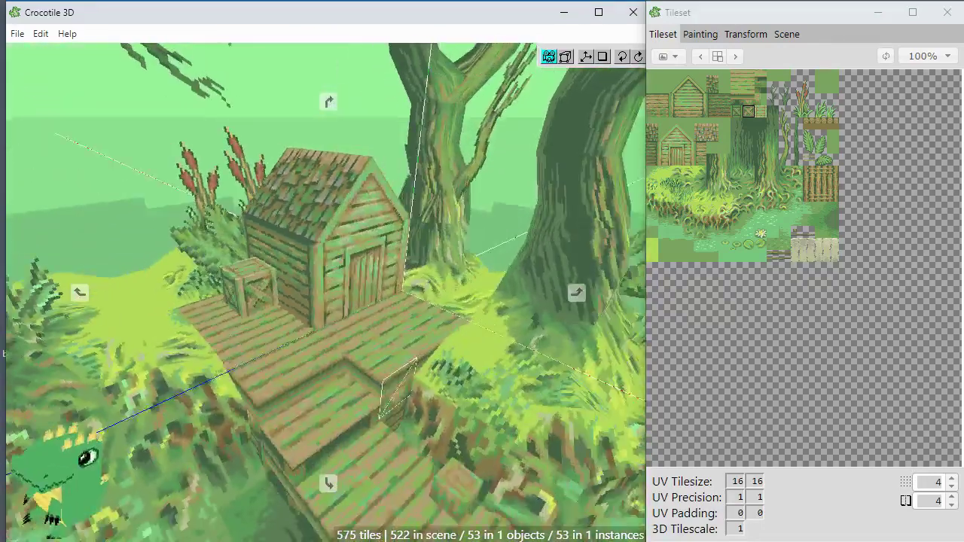
pyautogui.moveTo(392, 316); pyautogui.dragTo(406, 369, button='right')
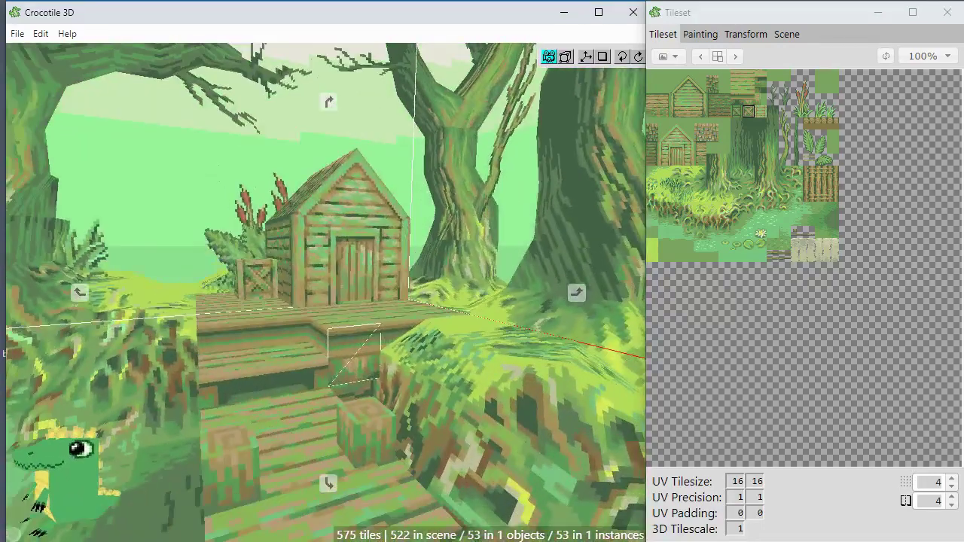
pyautogui.moveTo(422, 279)
pyautogui.mouseDown(button='right')
pyautogui.moveTo(406, 248)
pyautogui.moveTo(412, 268)
pyautogui.mouseUp(button='right')
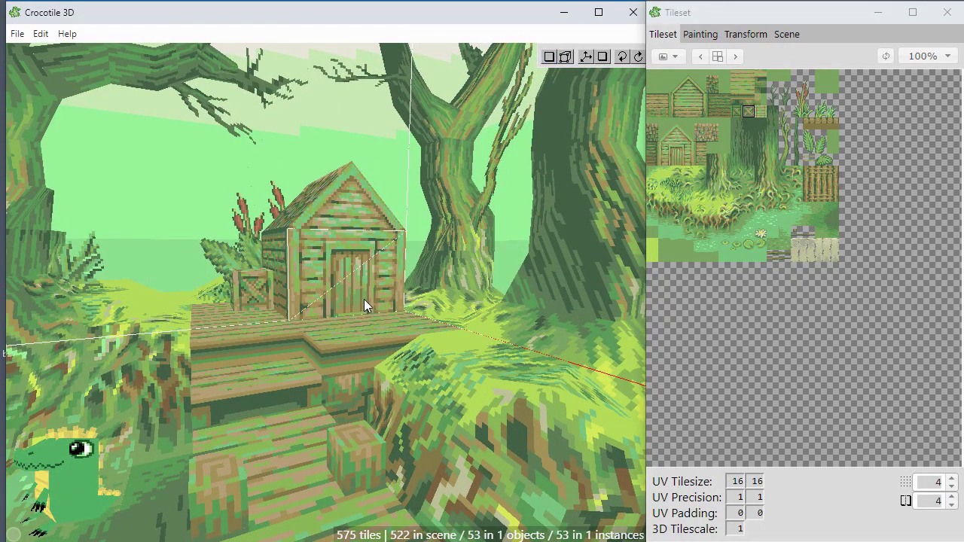